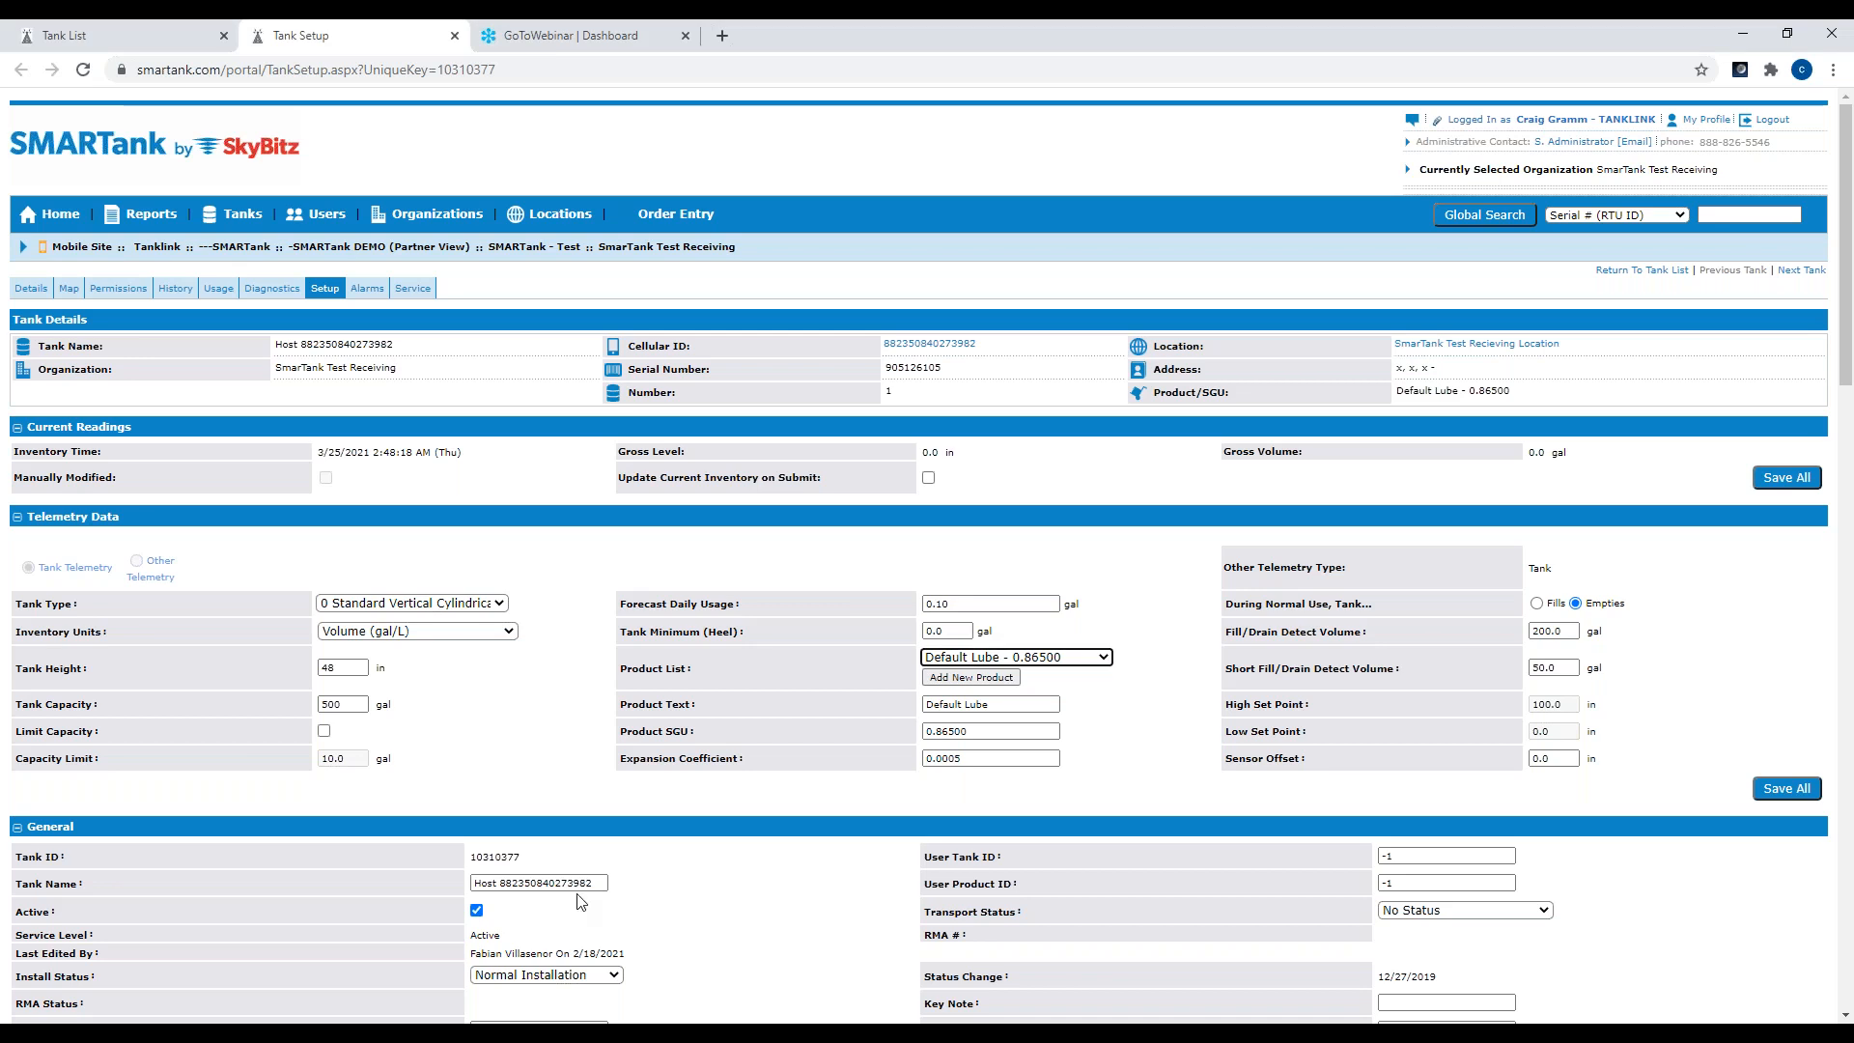
- Rename the host tank as the owner's first name followed by "Cabin North Tank" and save the setup
drag(601, 882, 457, 884)
text(Craigs)
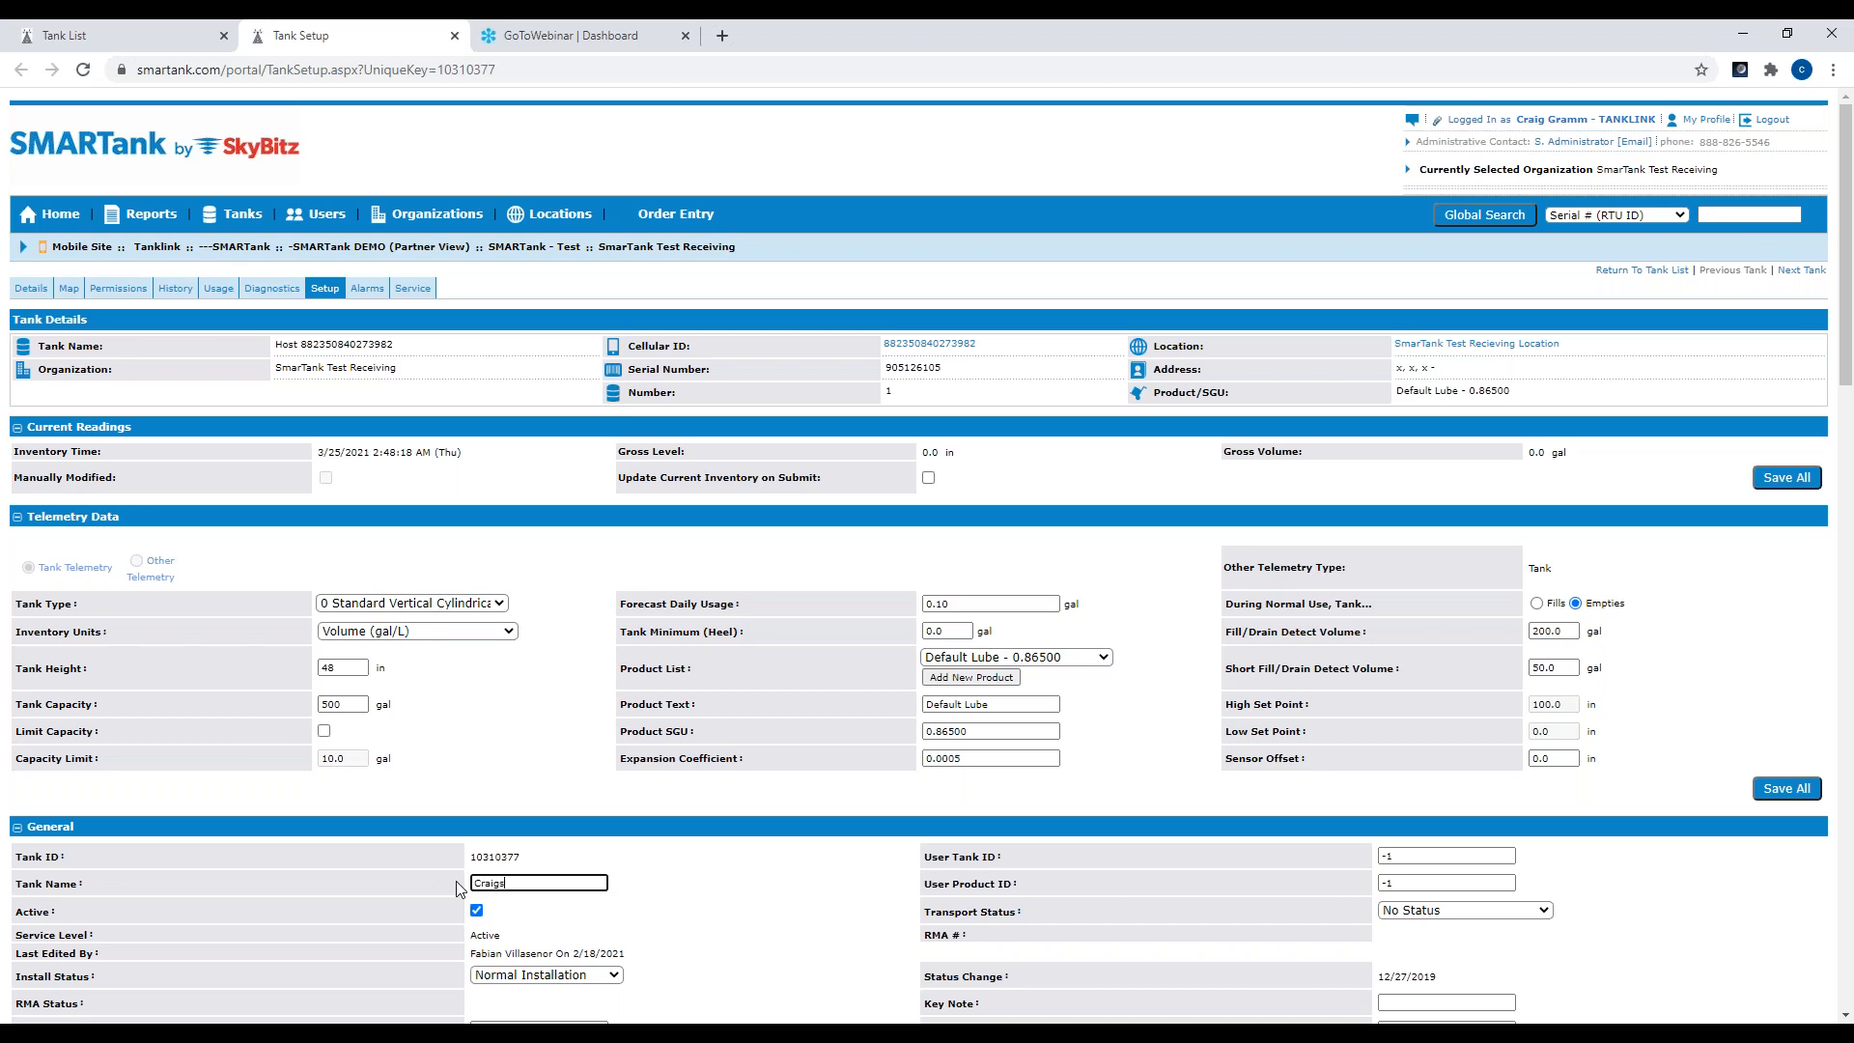
text(Cabin North Tank)
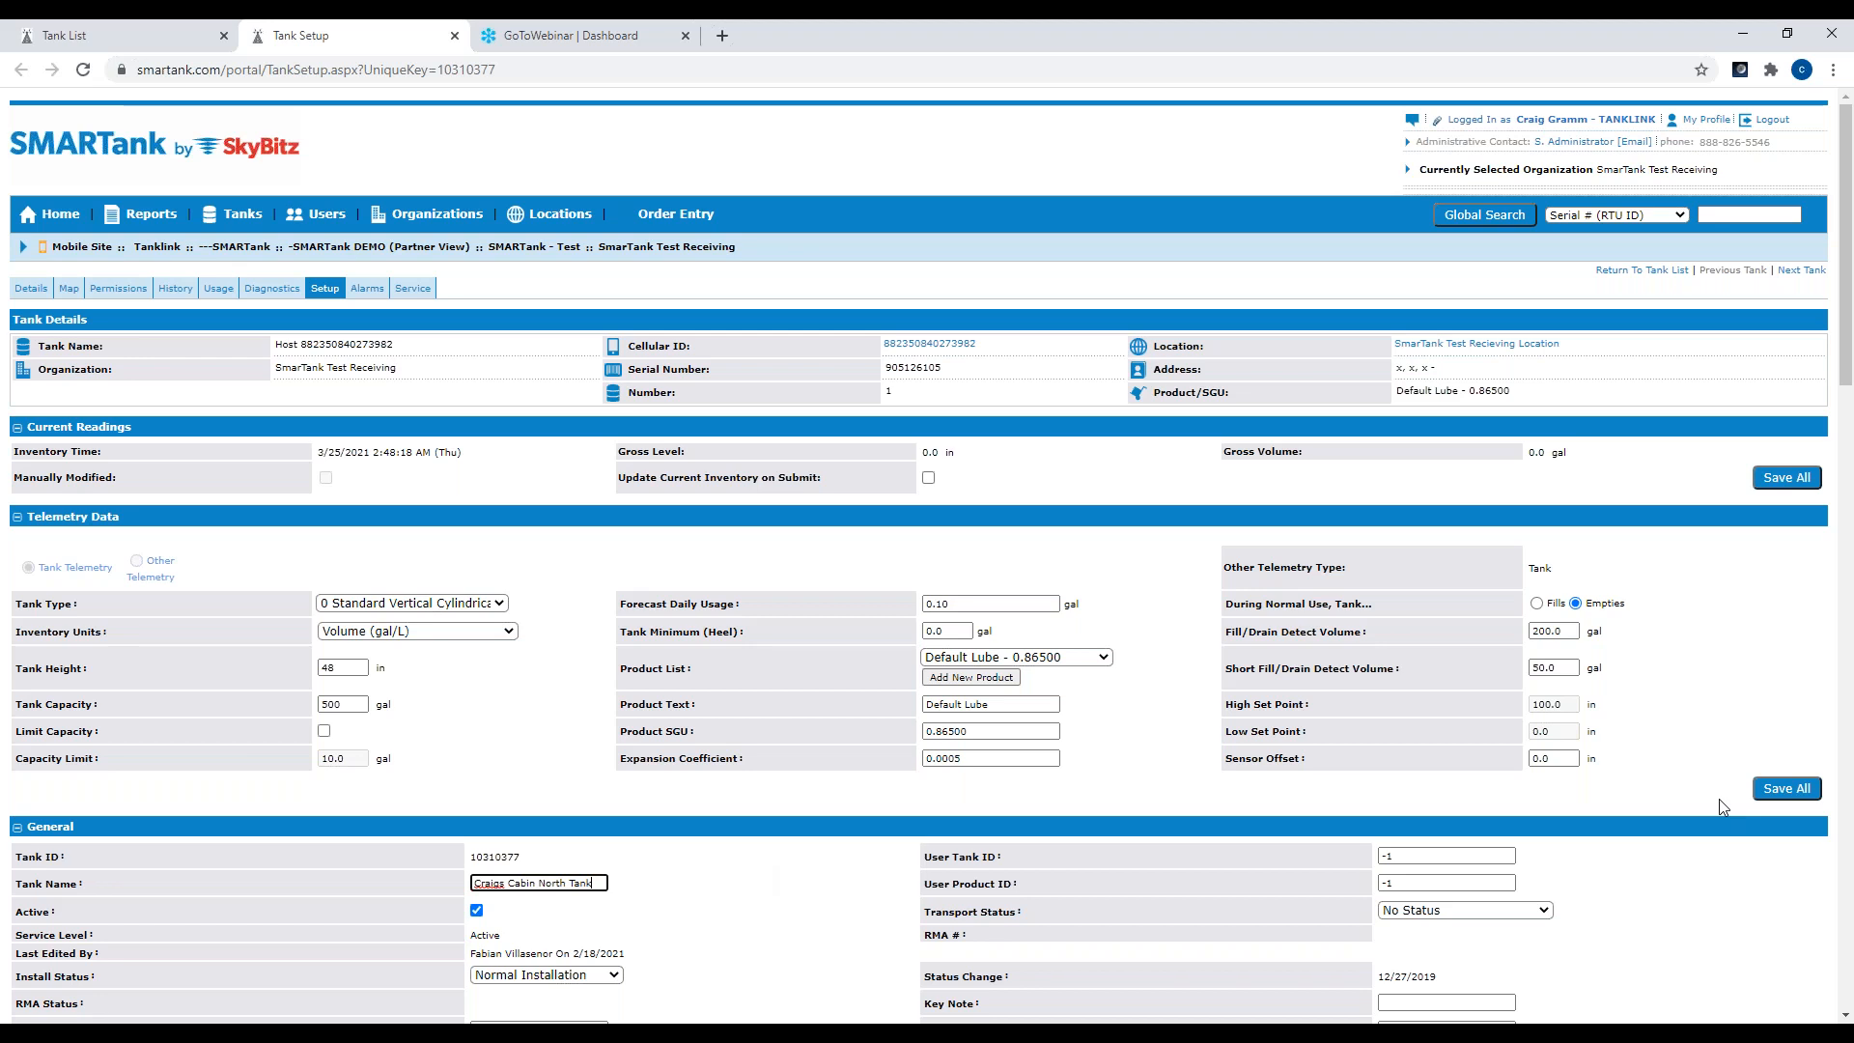
click(1793, 789)
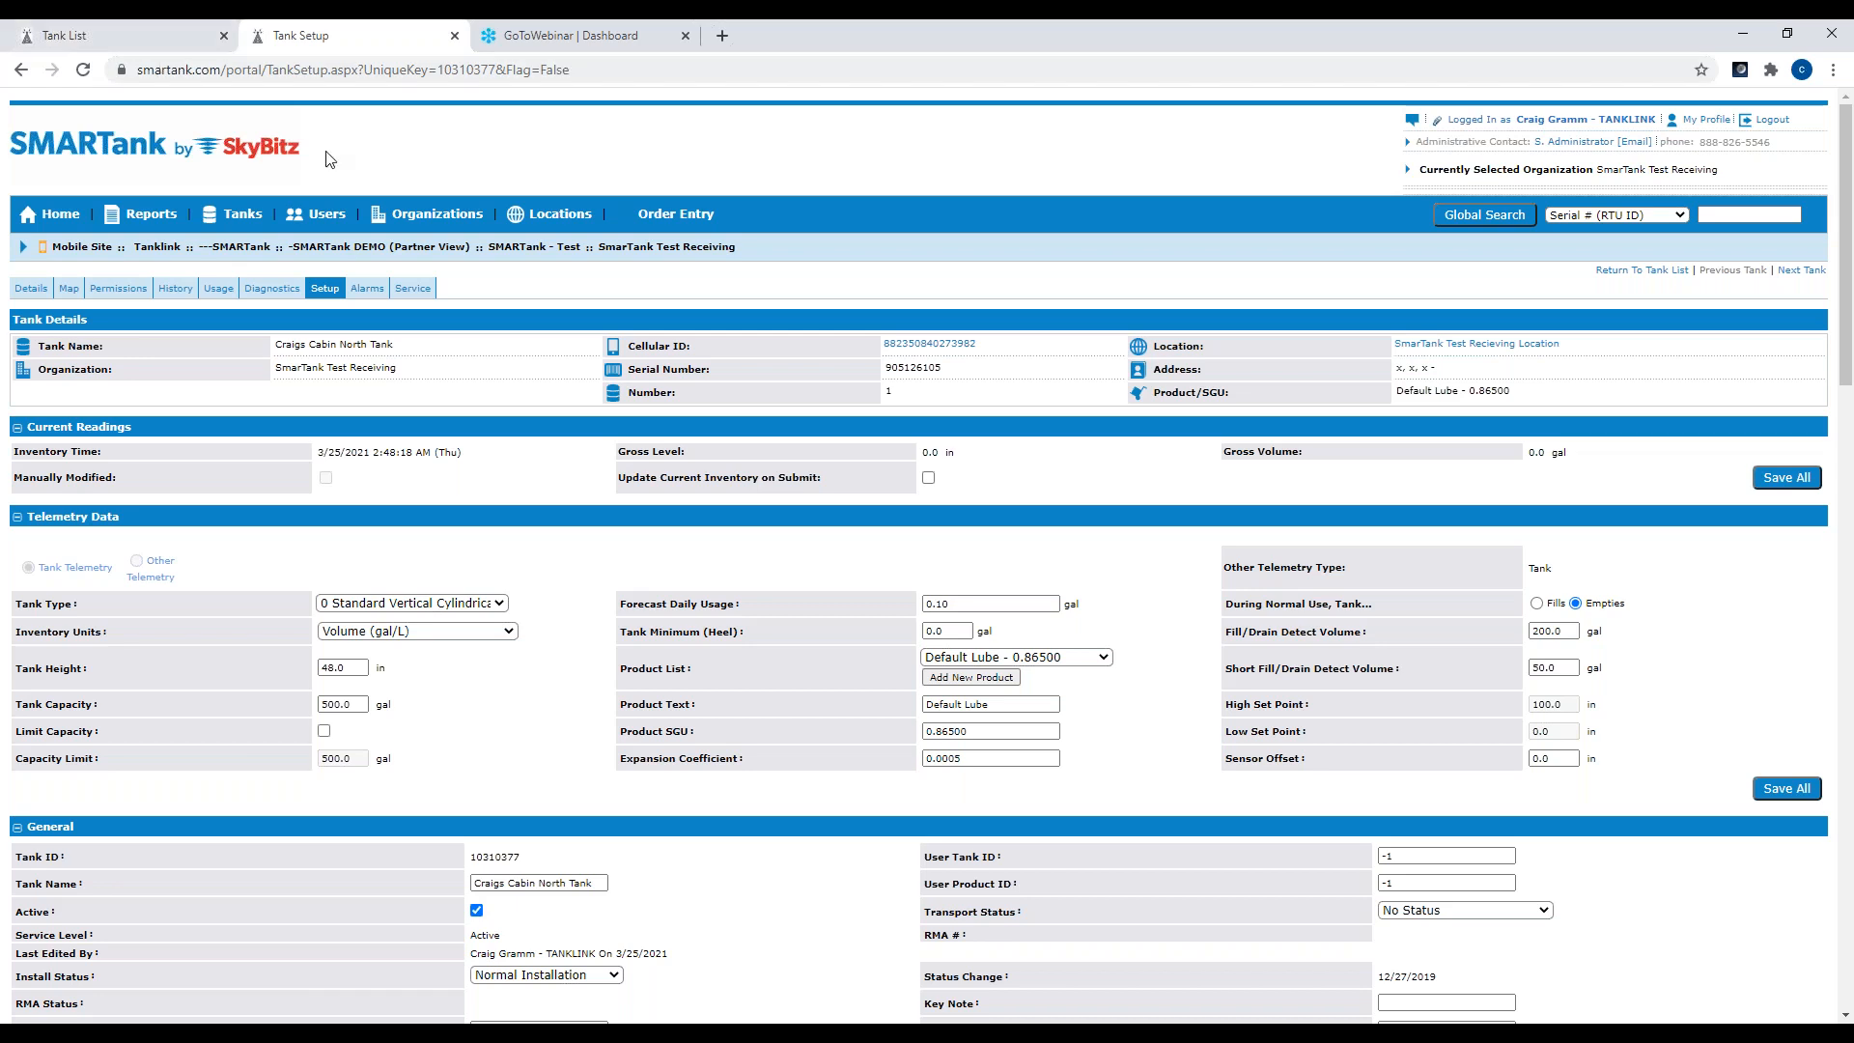
- Open the renamed tank's service page and set the move destination organization to SMARTank - Test
click(415, 290)
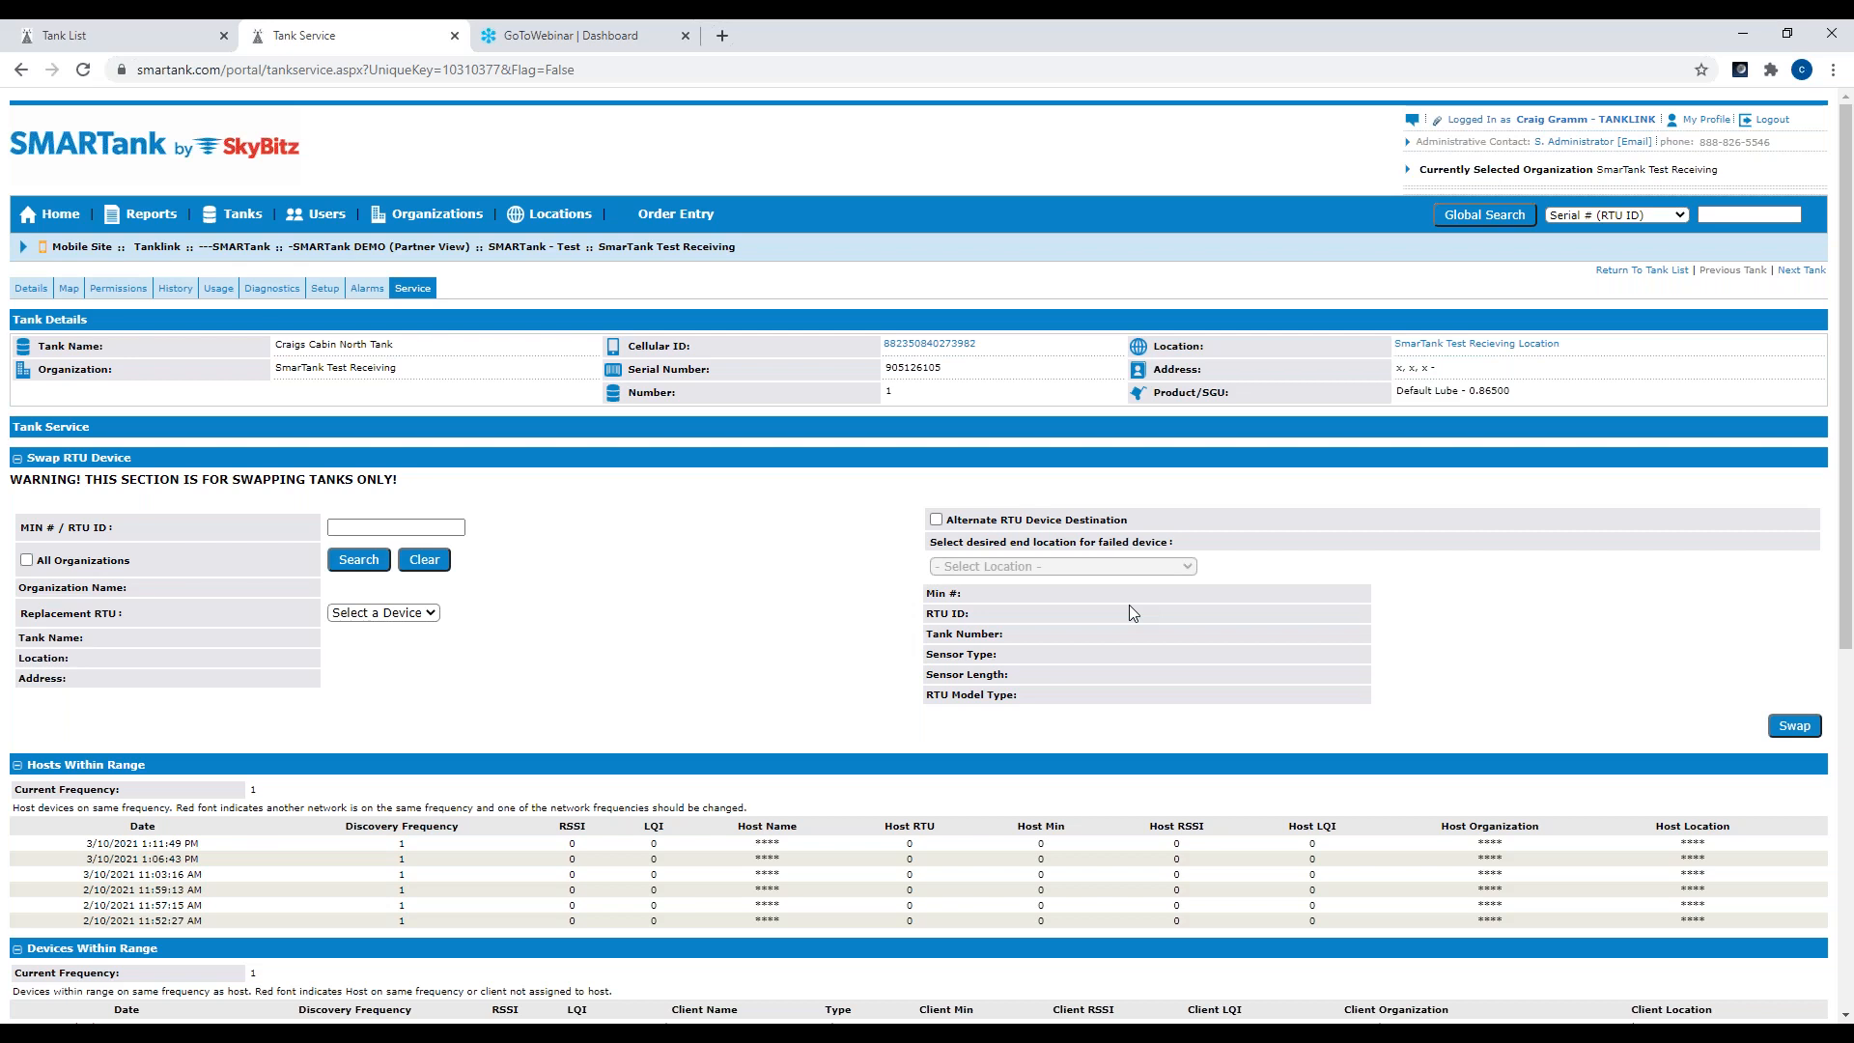
scroll(1128, 605, down, 4)
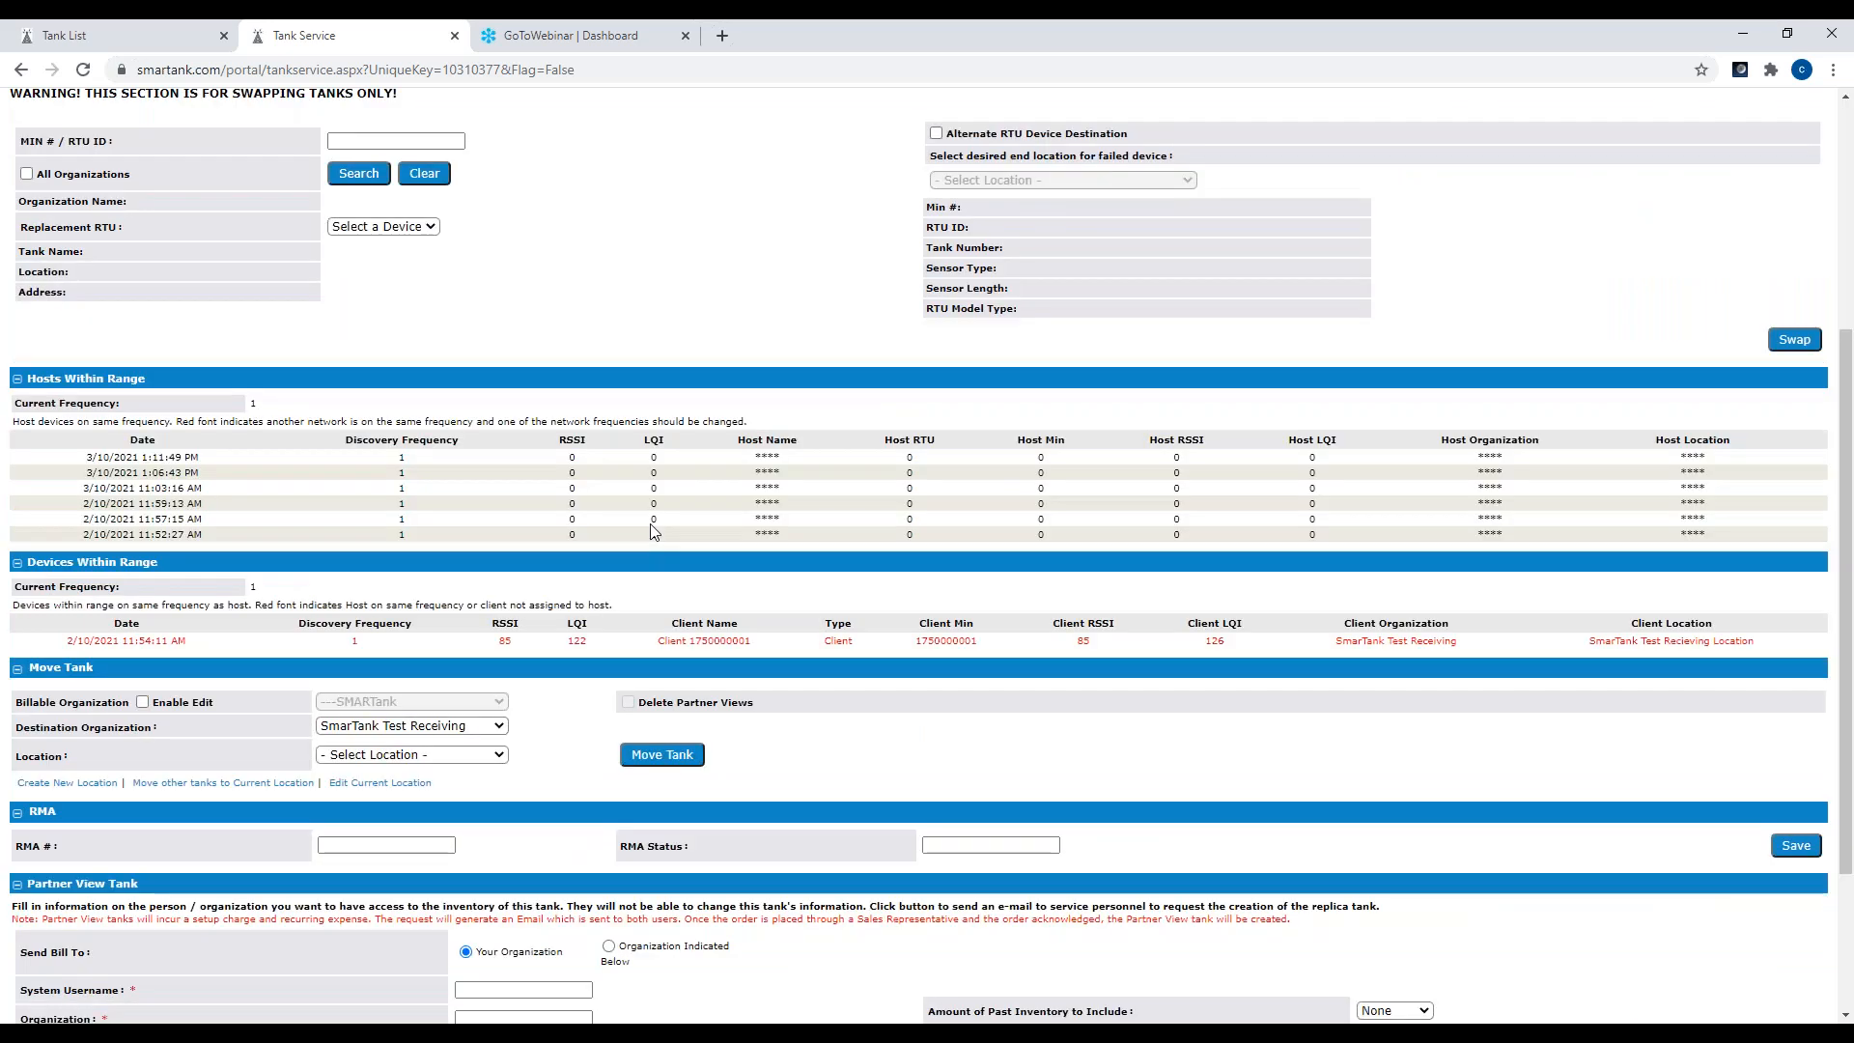
click(497, 732)
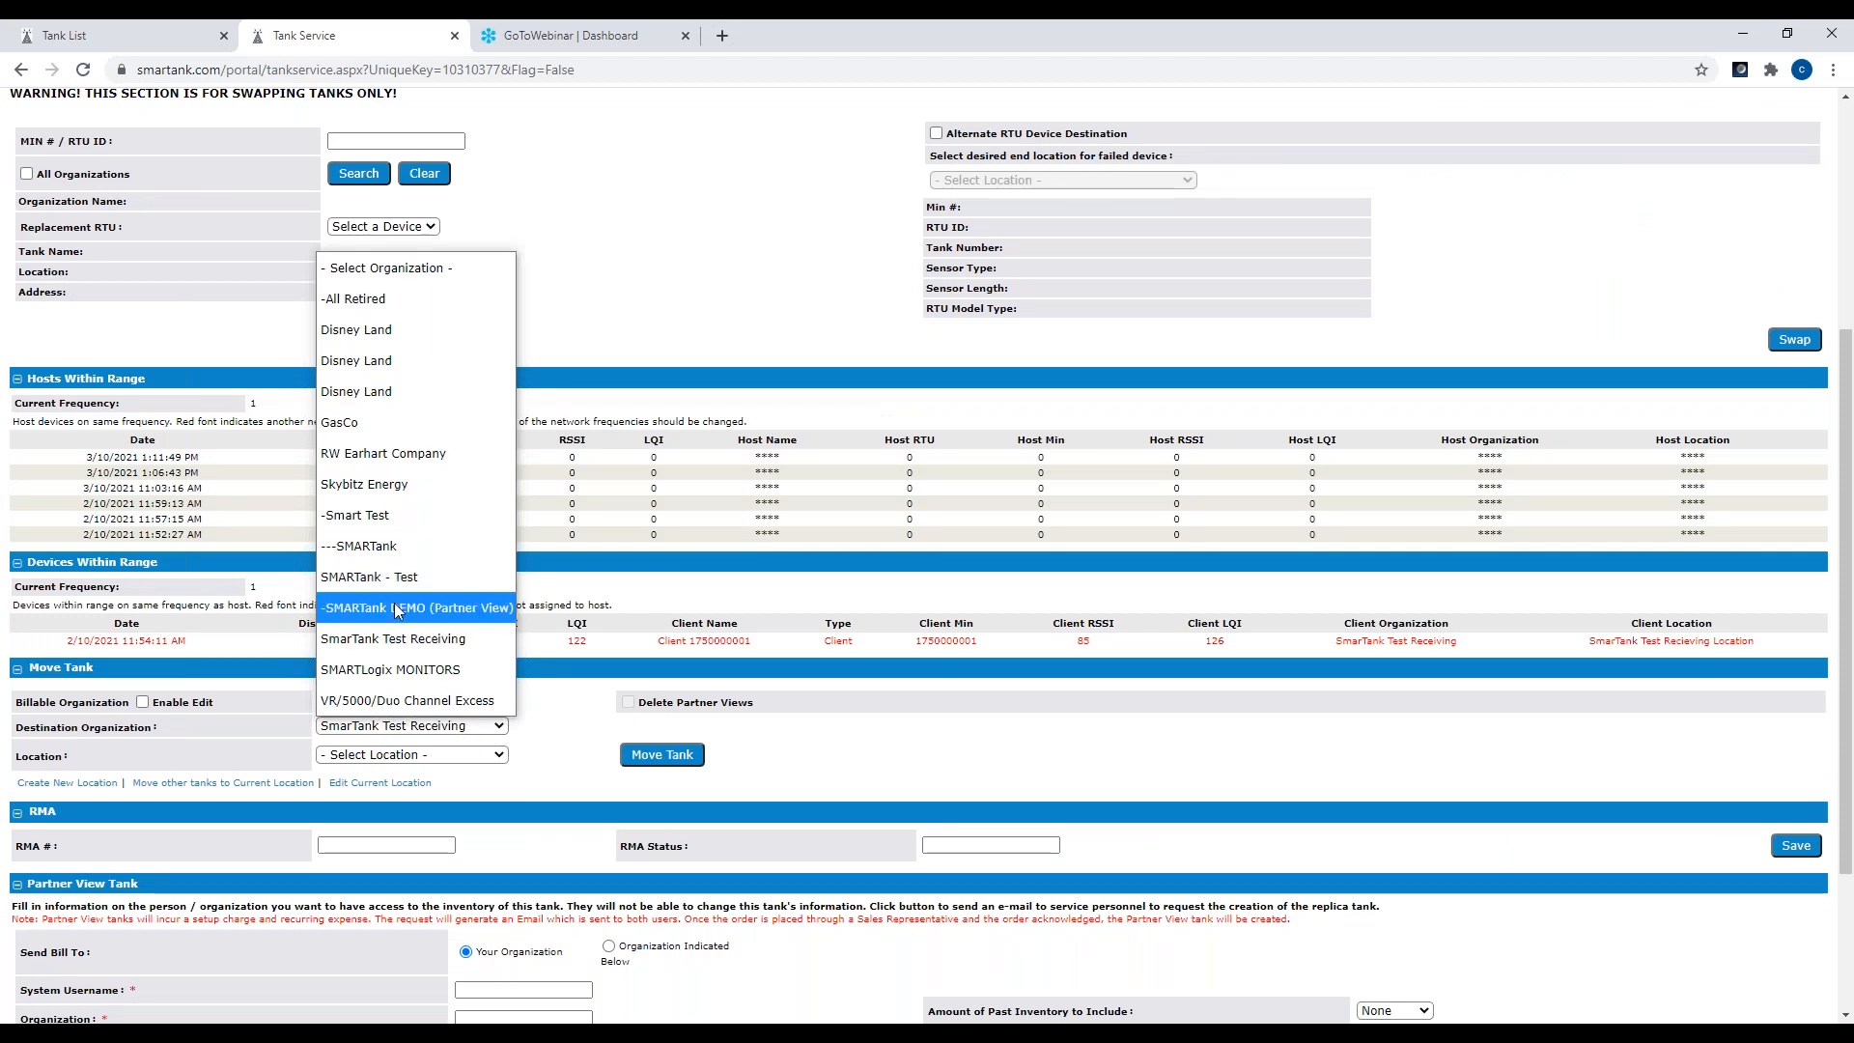
click(437, 653)
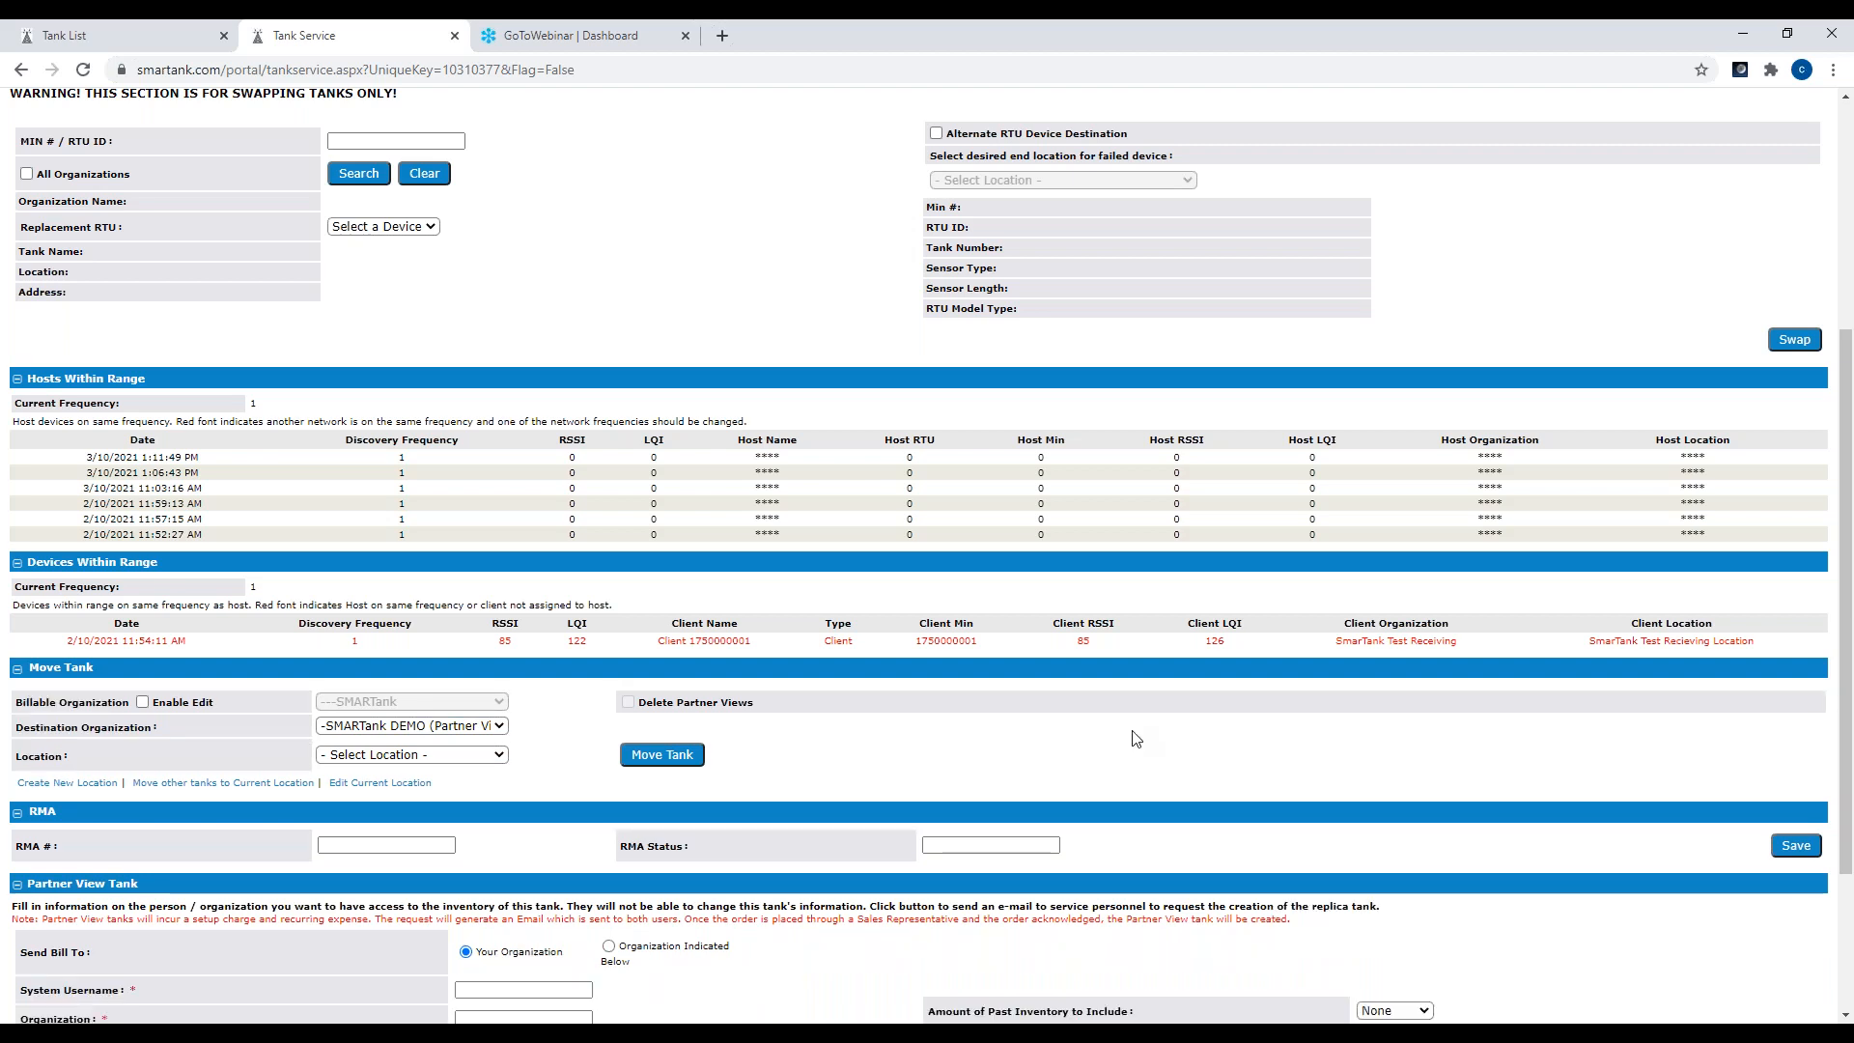
click(464, 763)
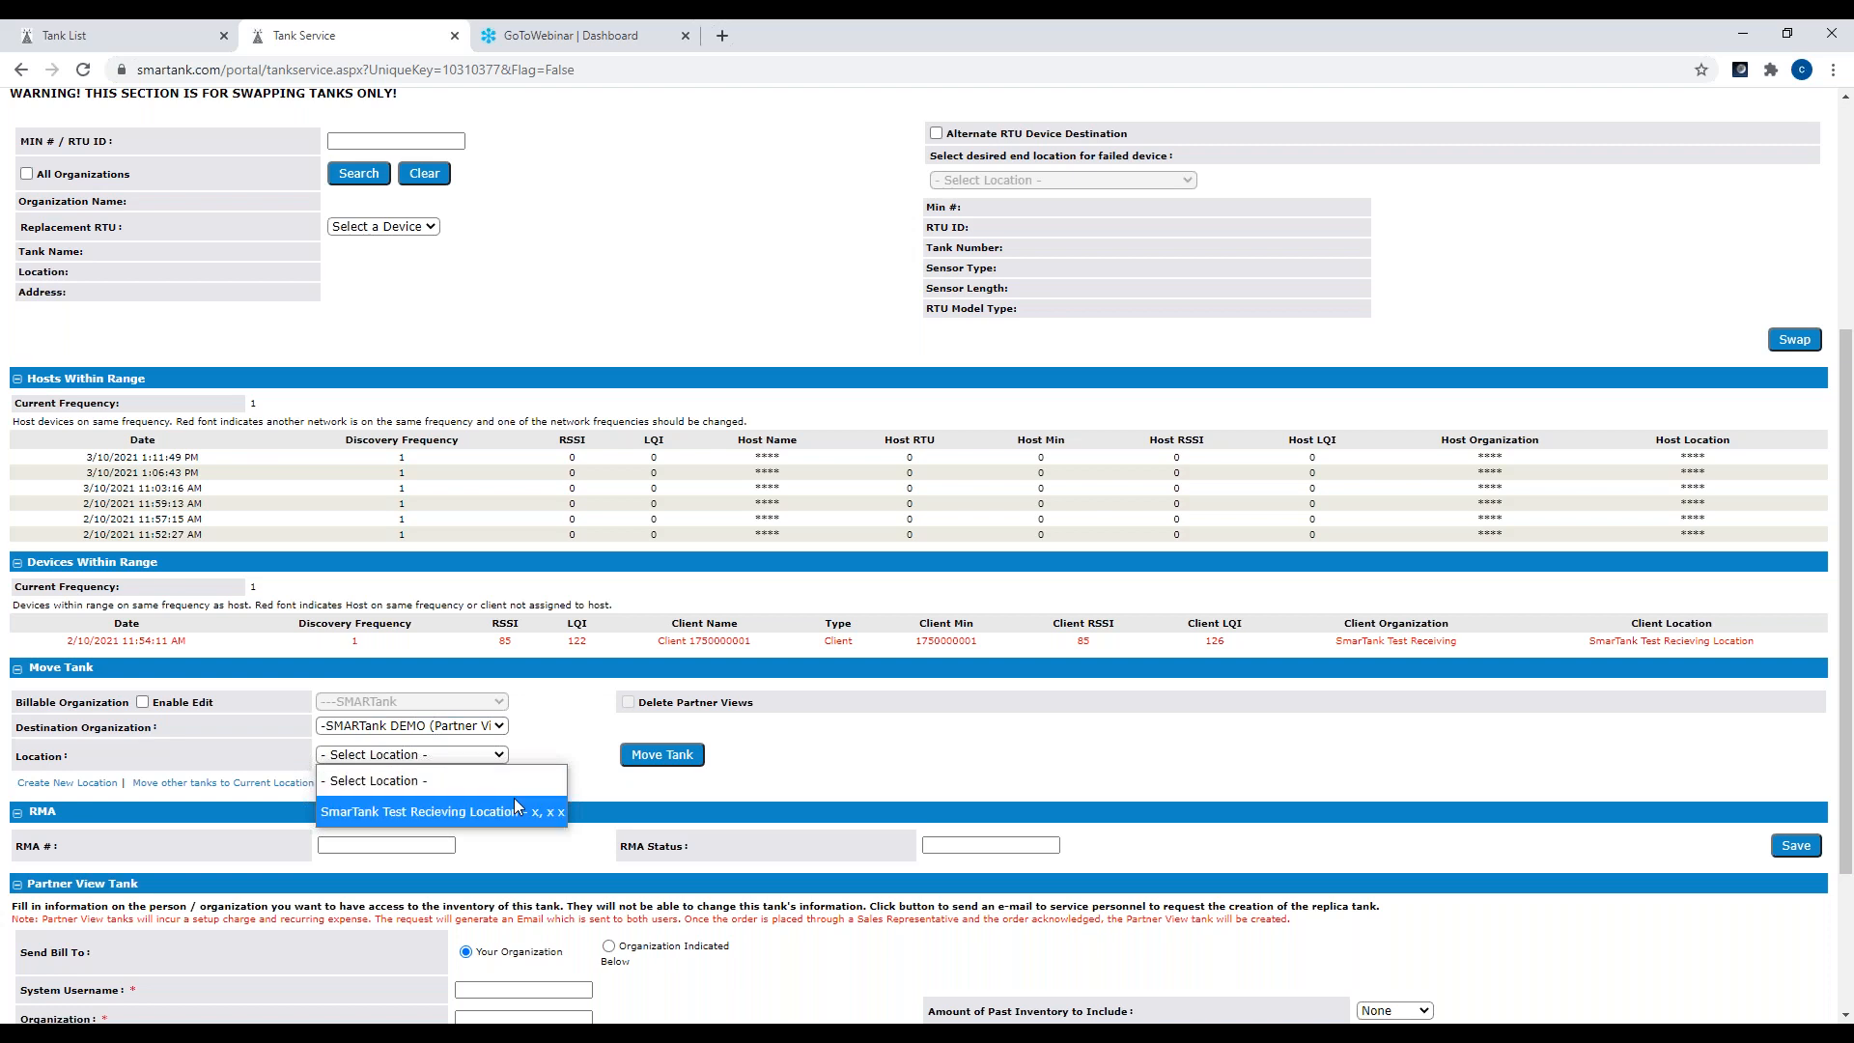
click(491, 731)
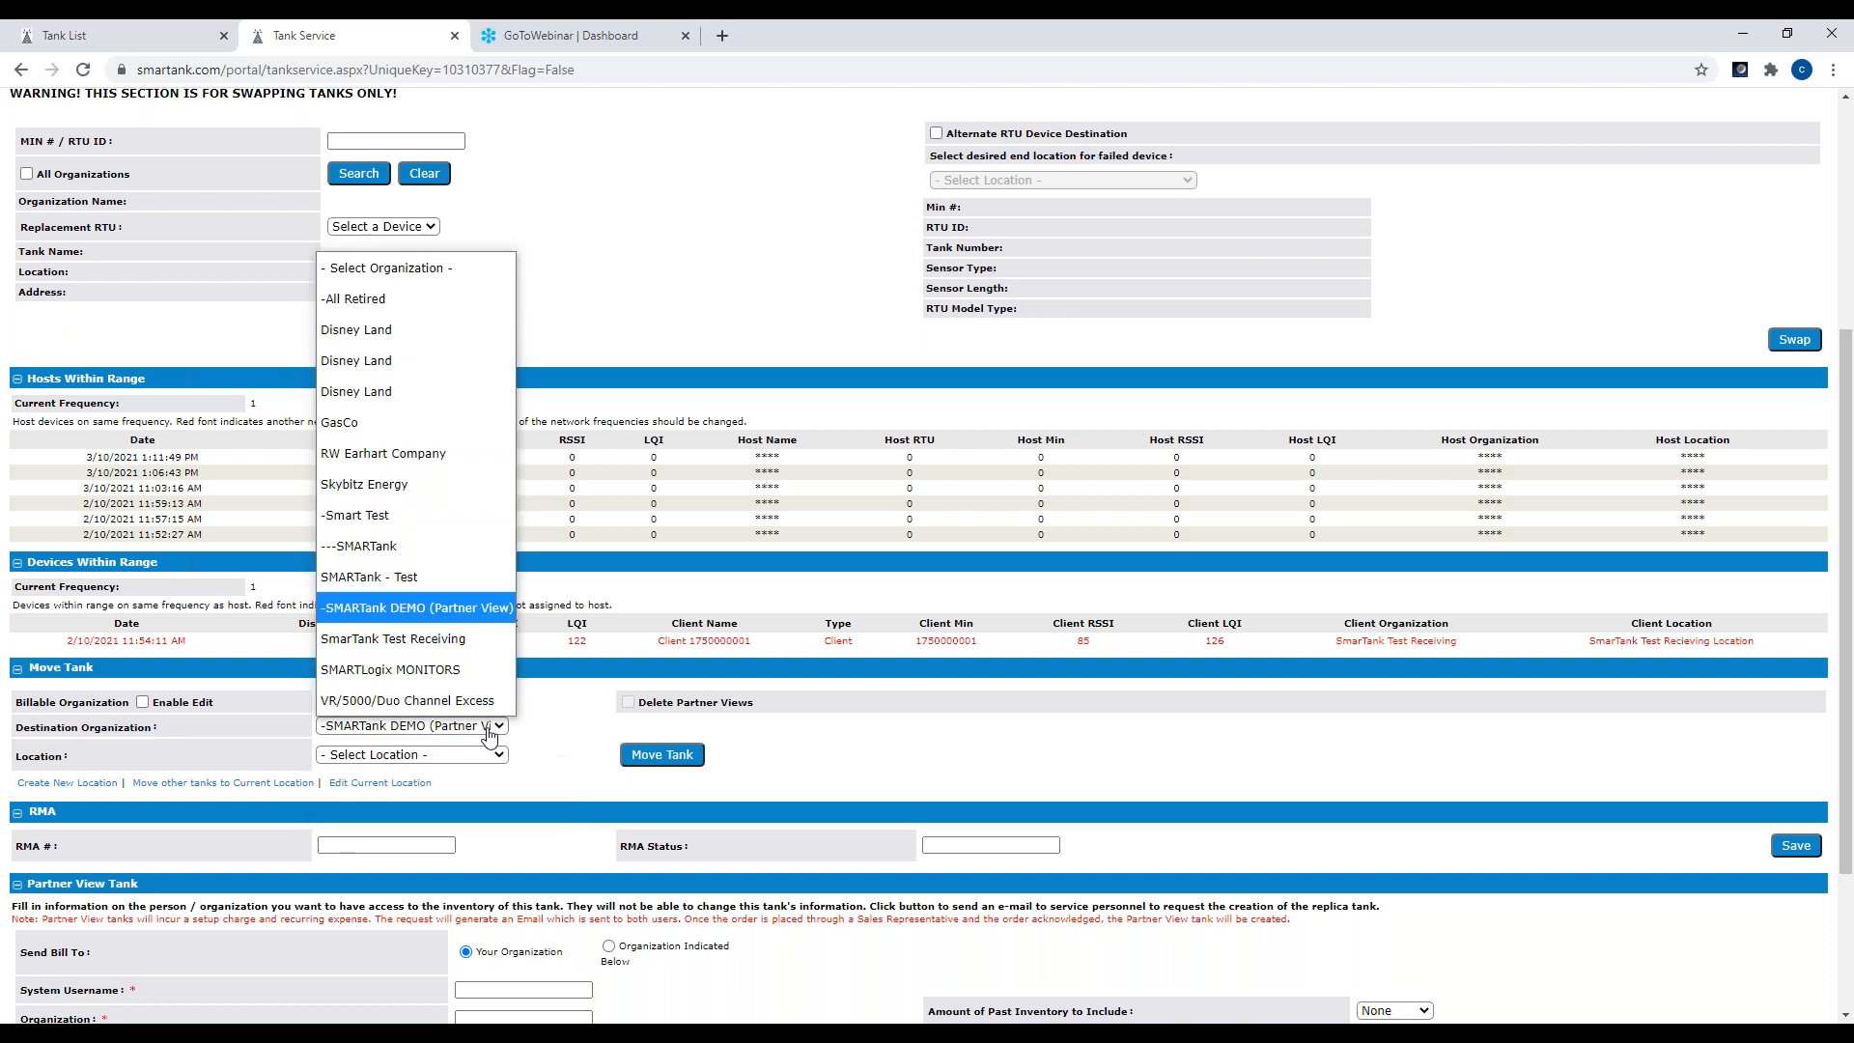
click(394, 578)
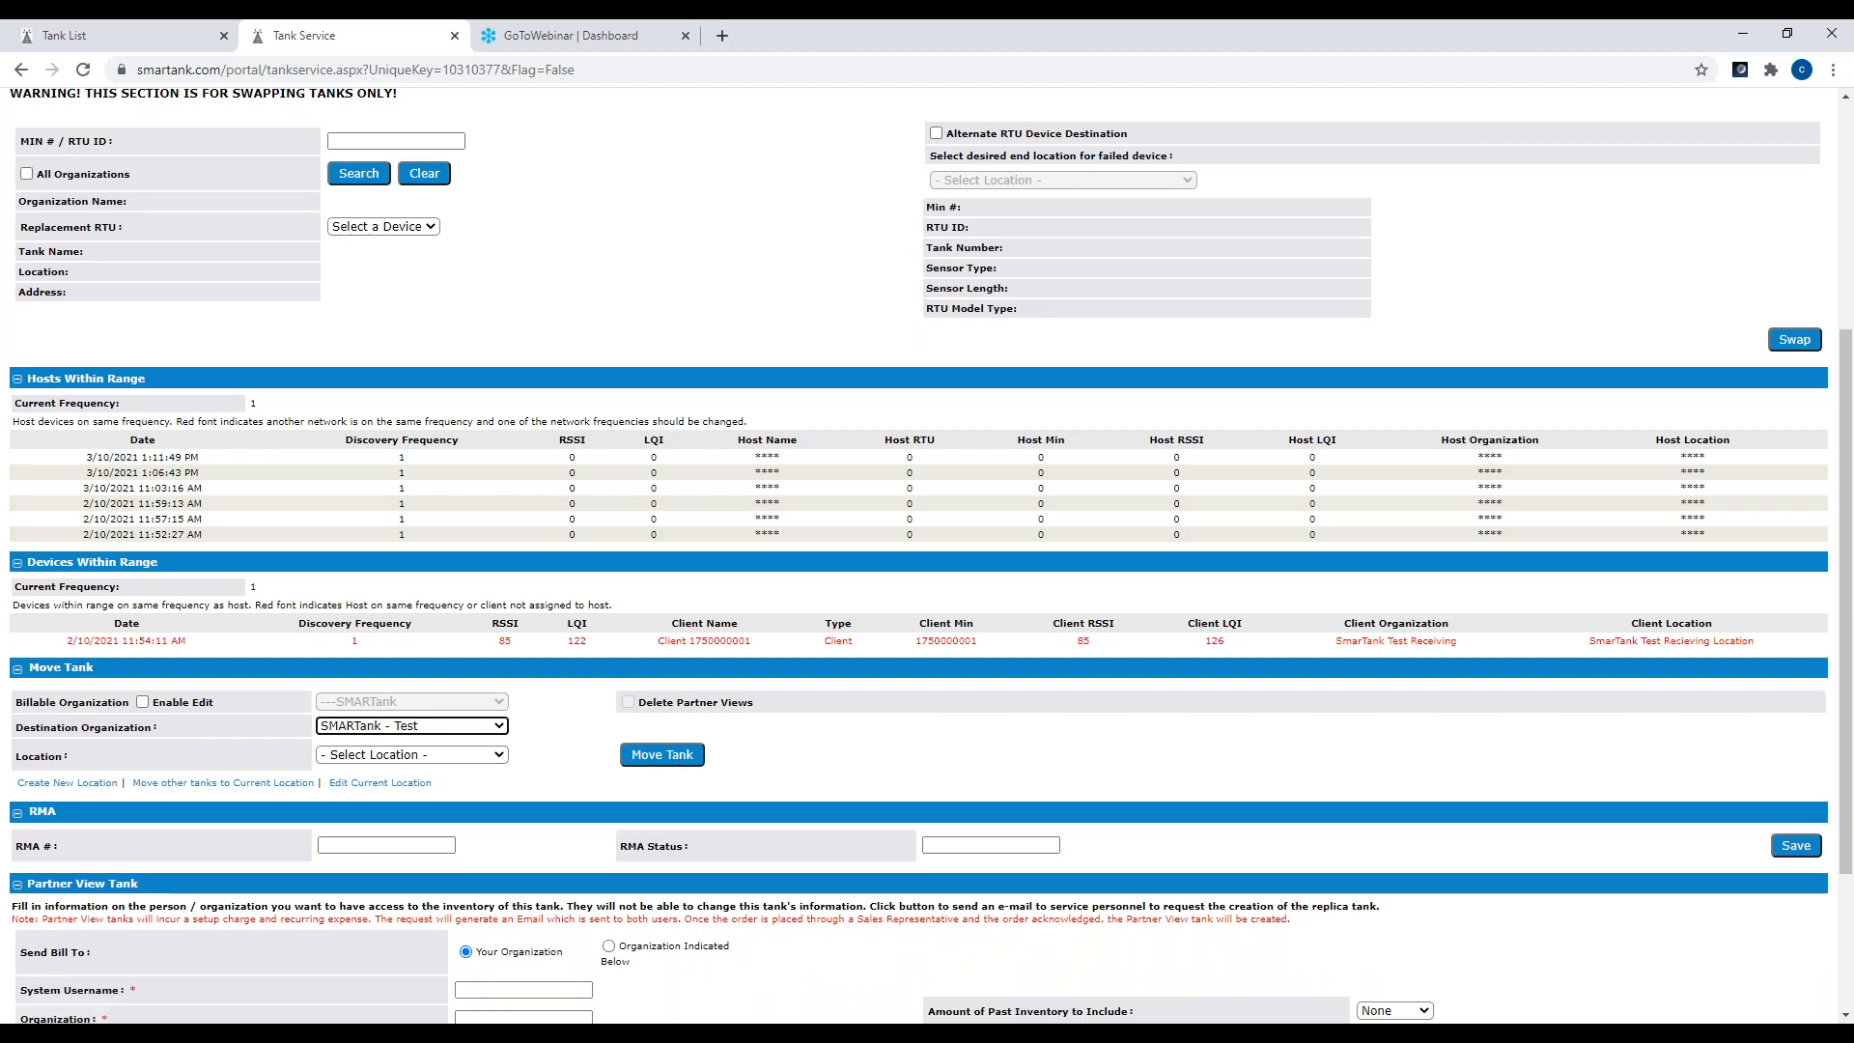
- Choose SmarTank Test Recieving Location as the move location and try to move the tank
click(482, 754)
click(475, 814)
click(680, 757)
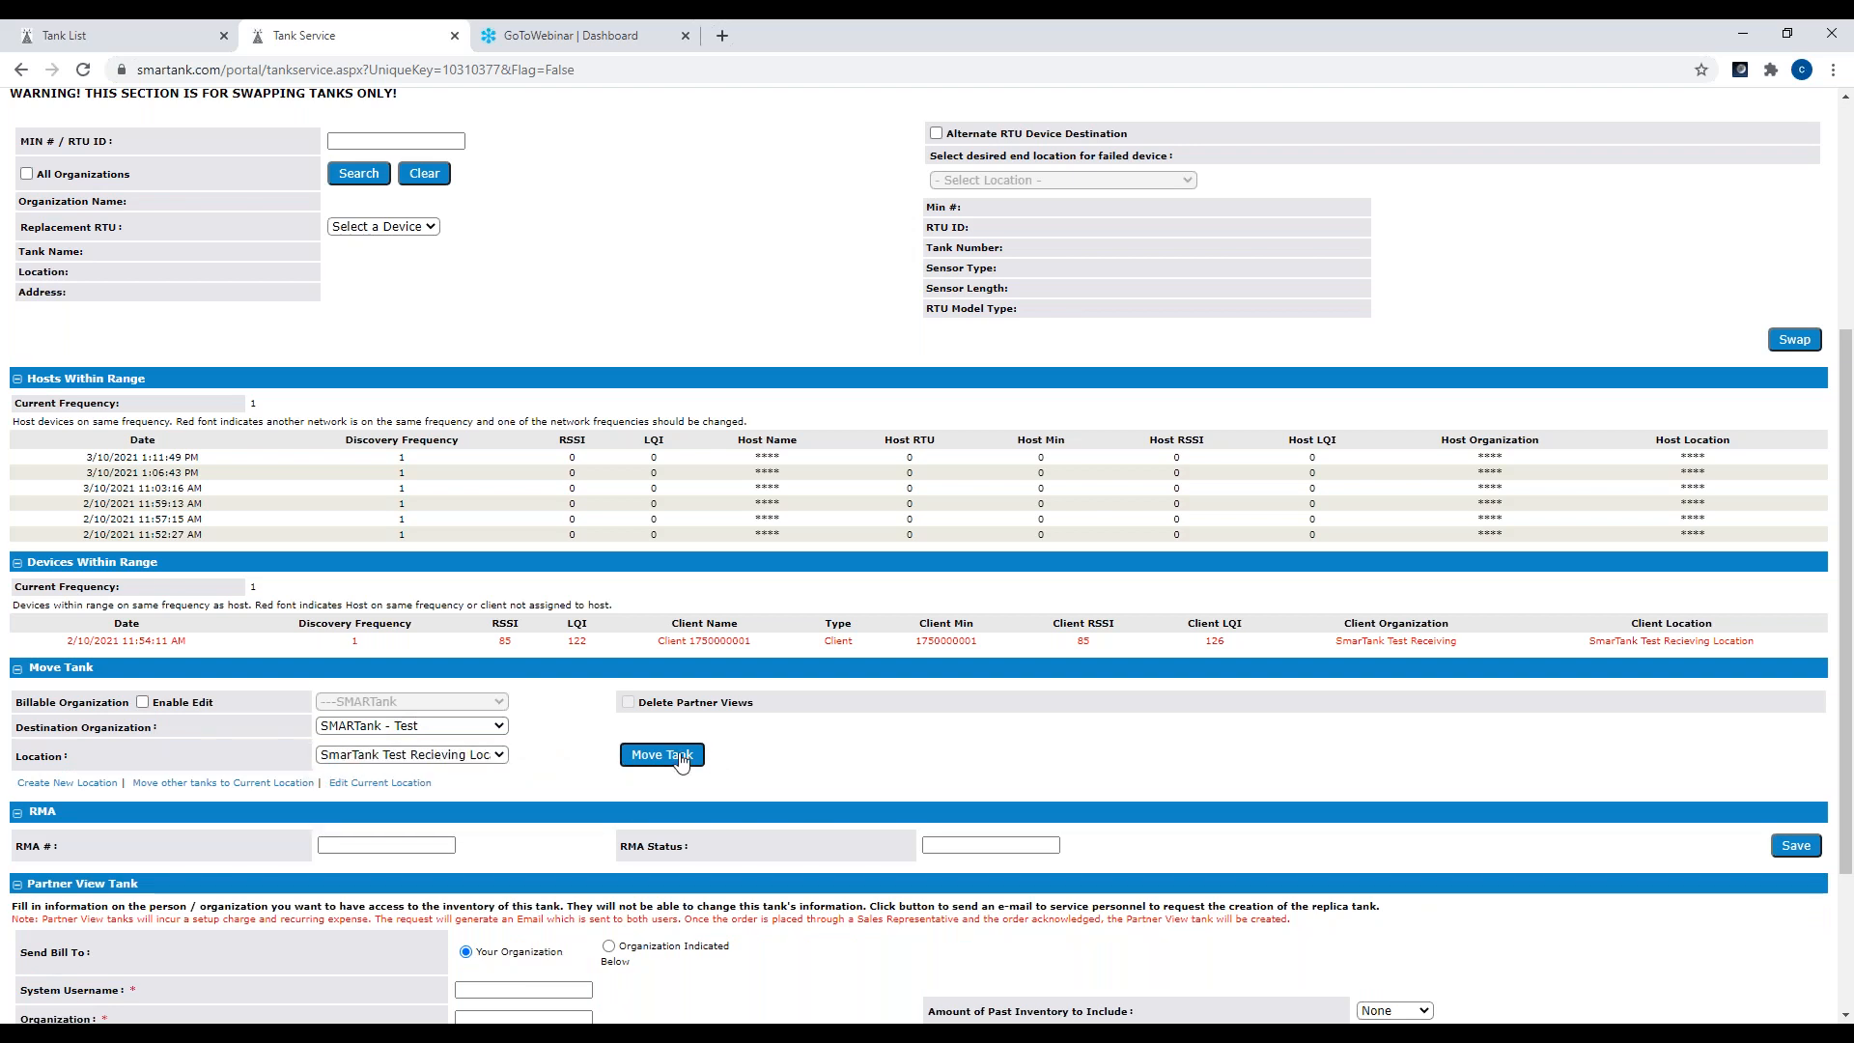
click(696, 761)
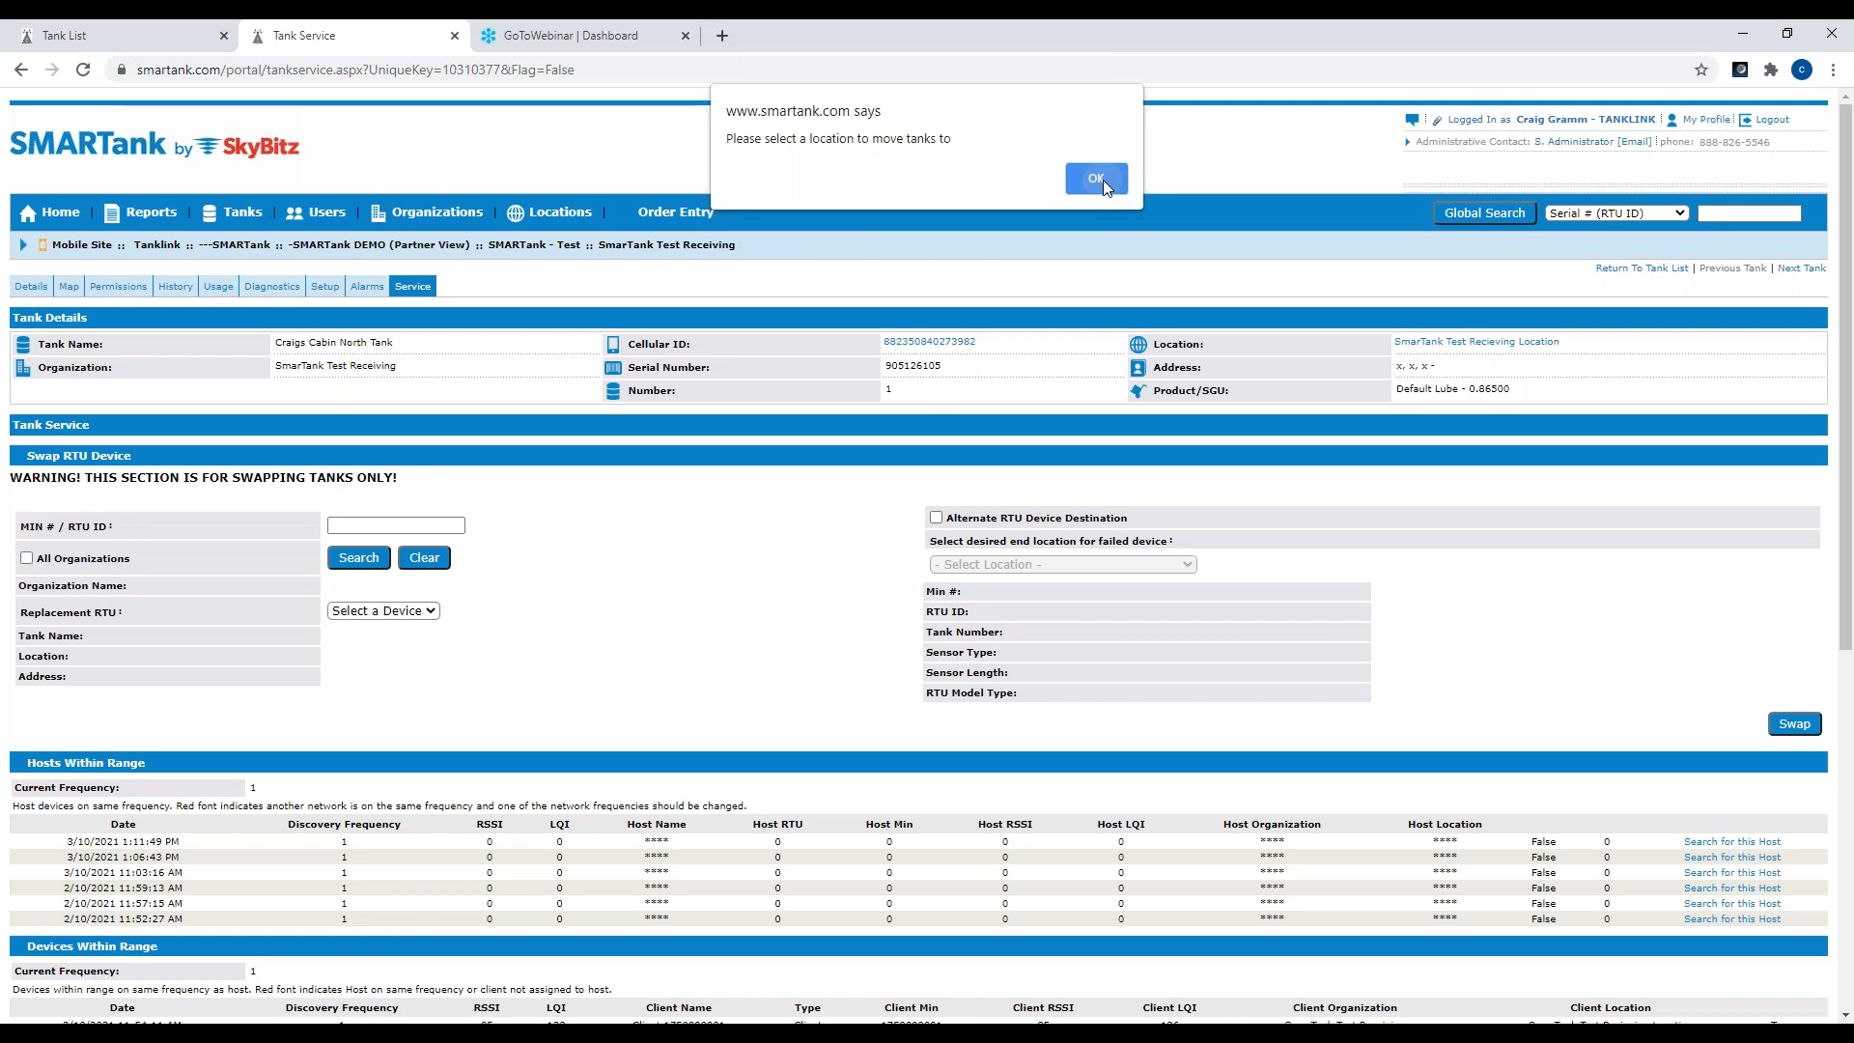
click(1103, 179)
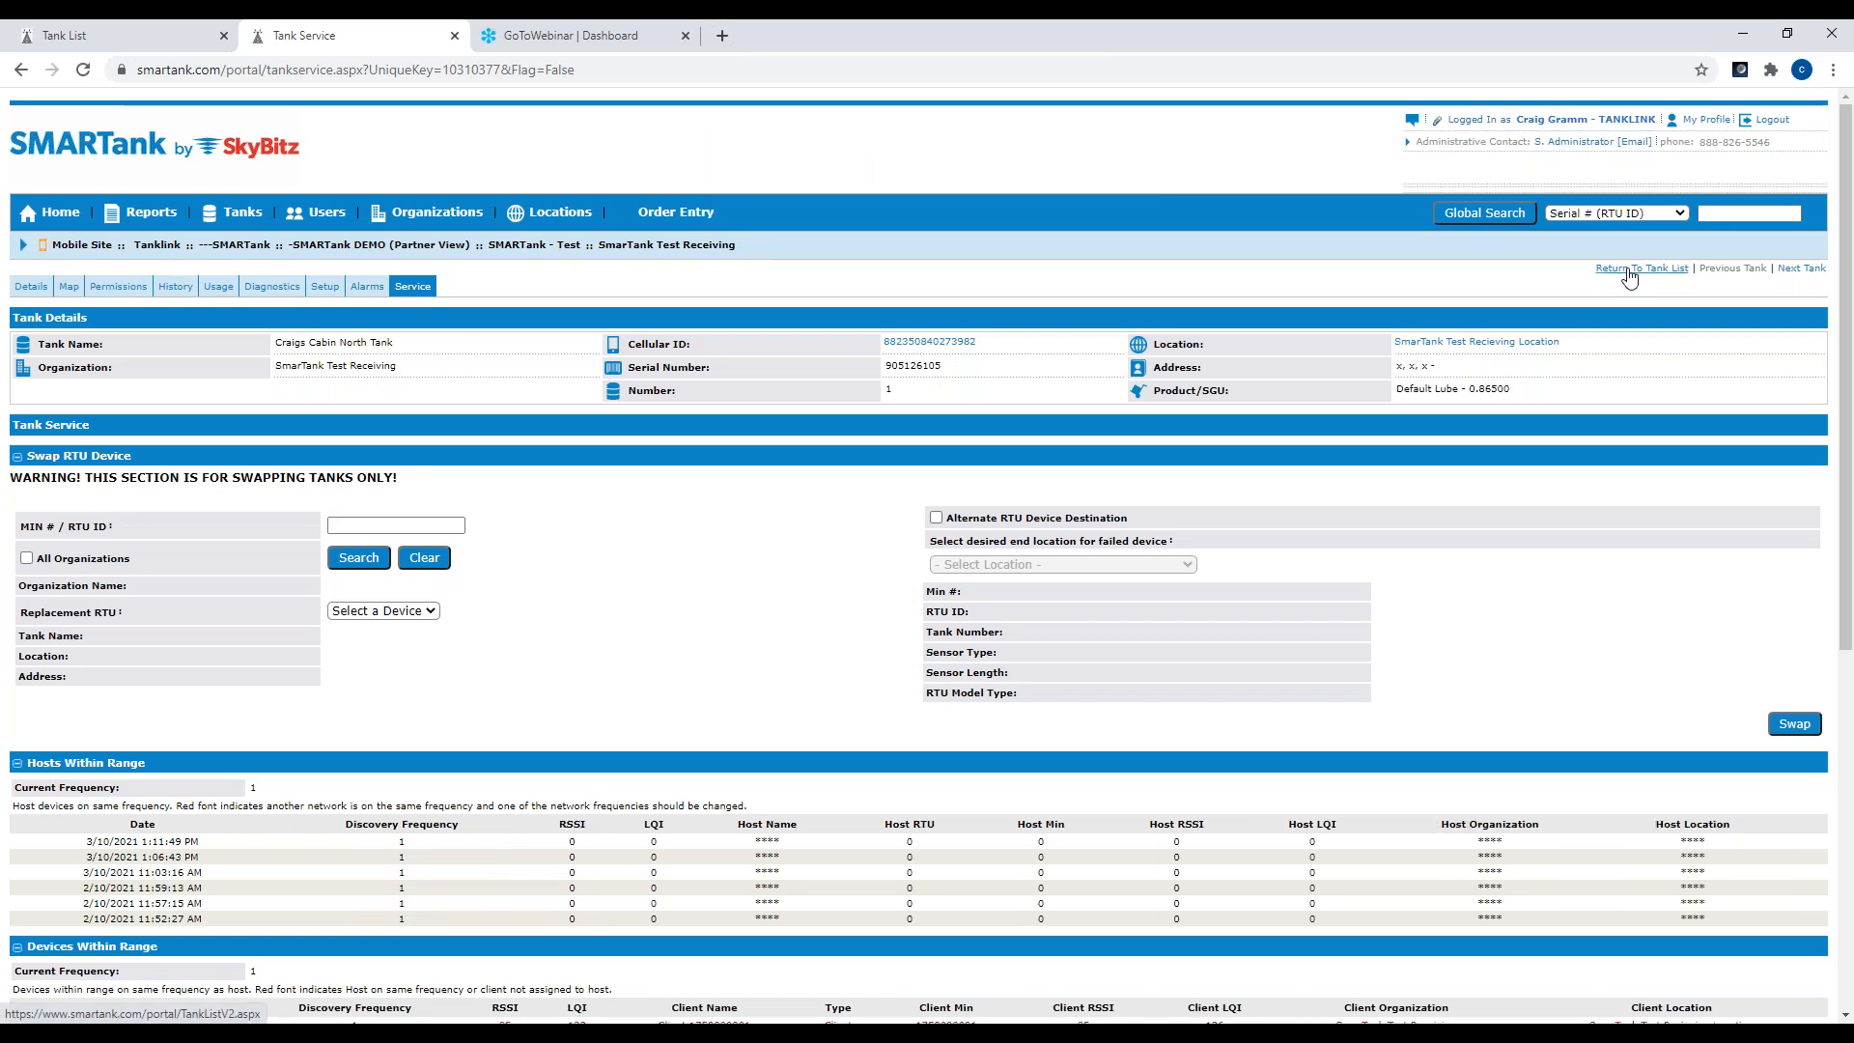
click(1629, 273)
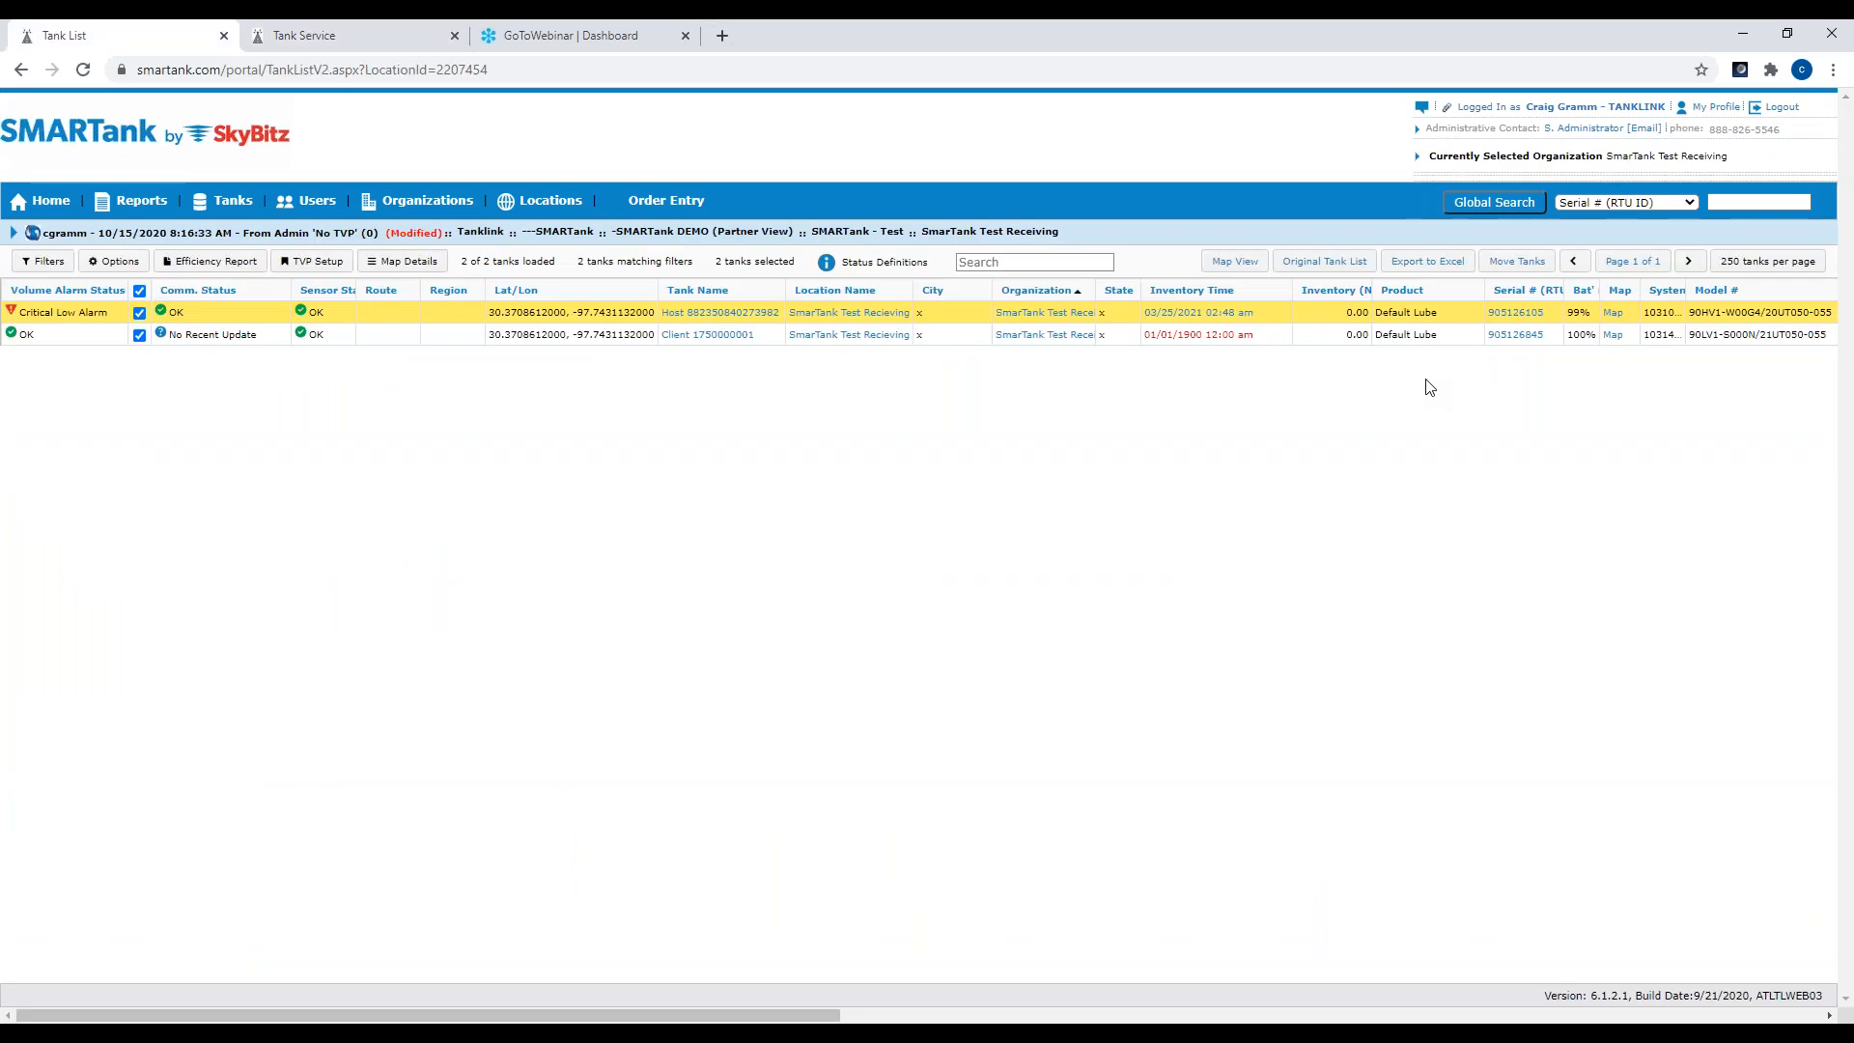
click(1519, 336)
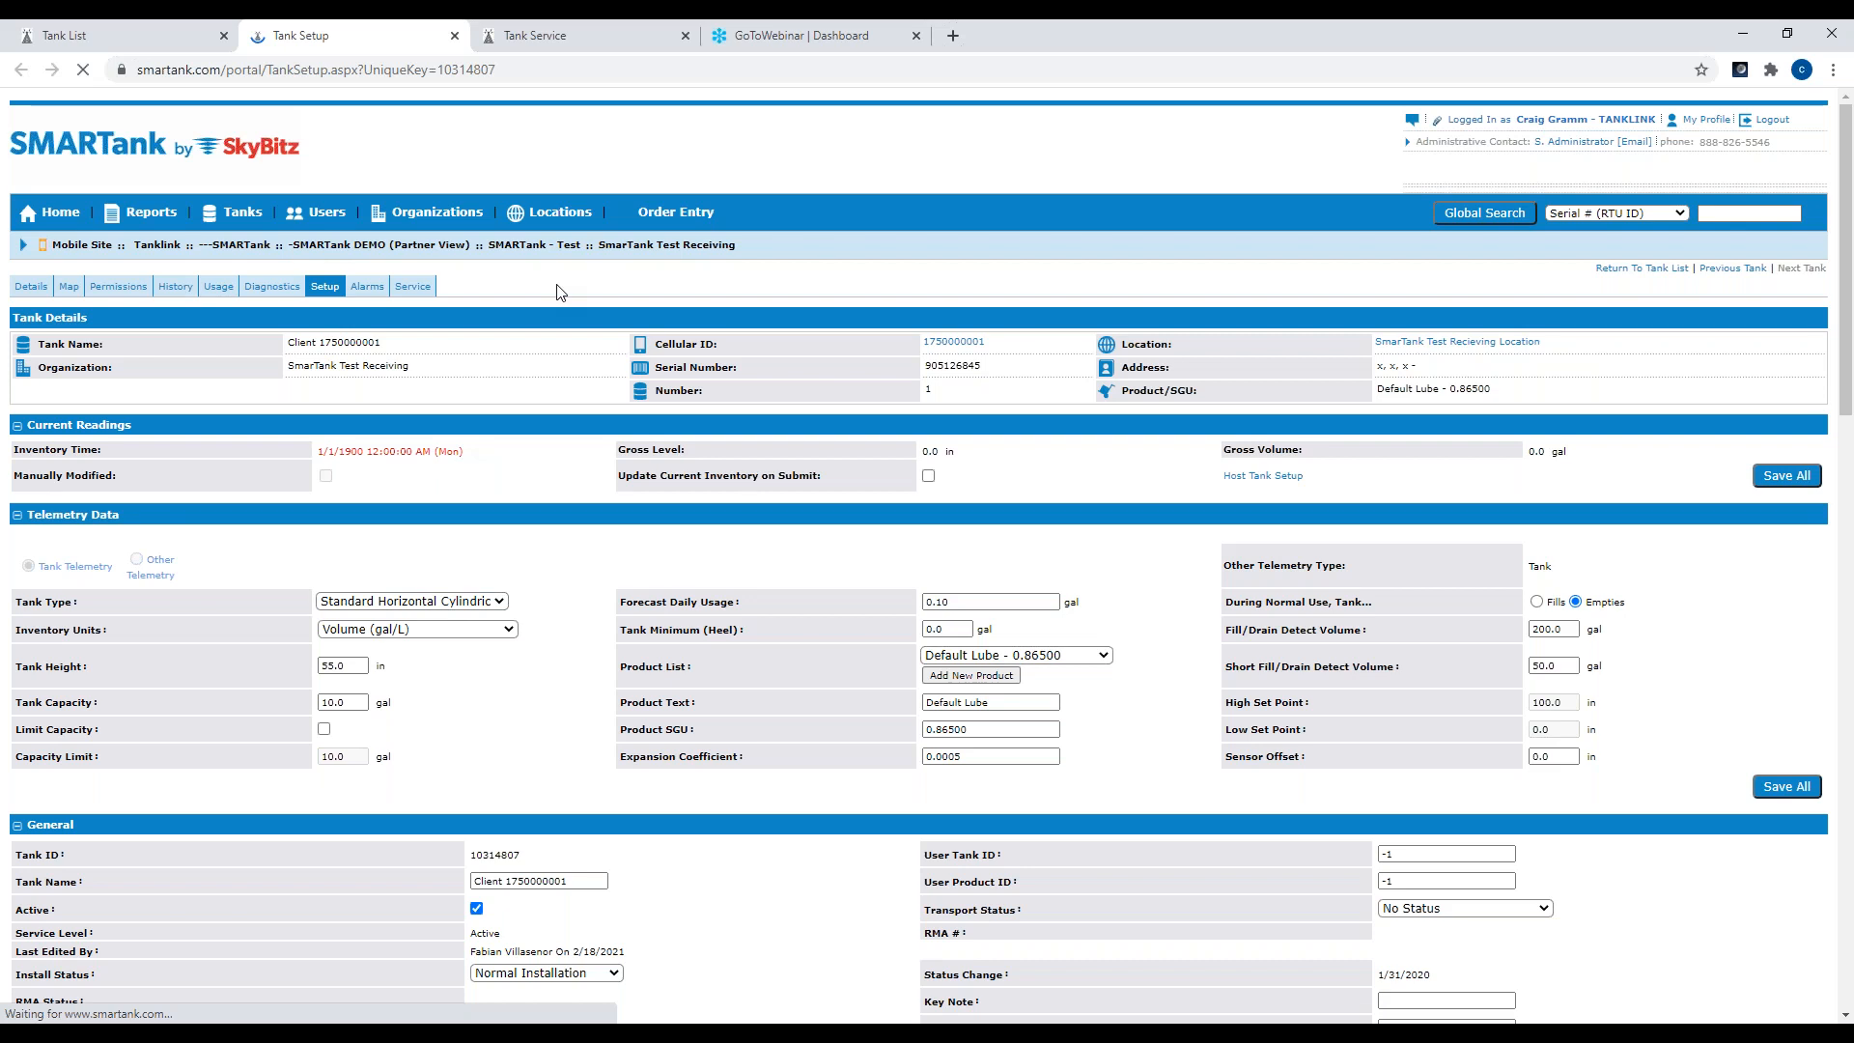
click(413, 287)
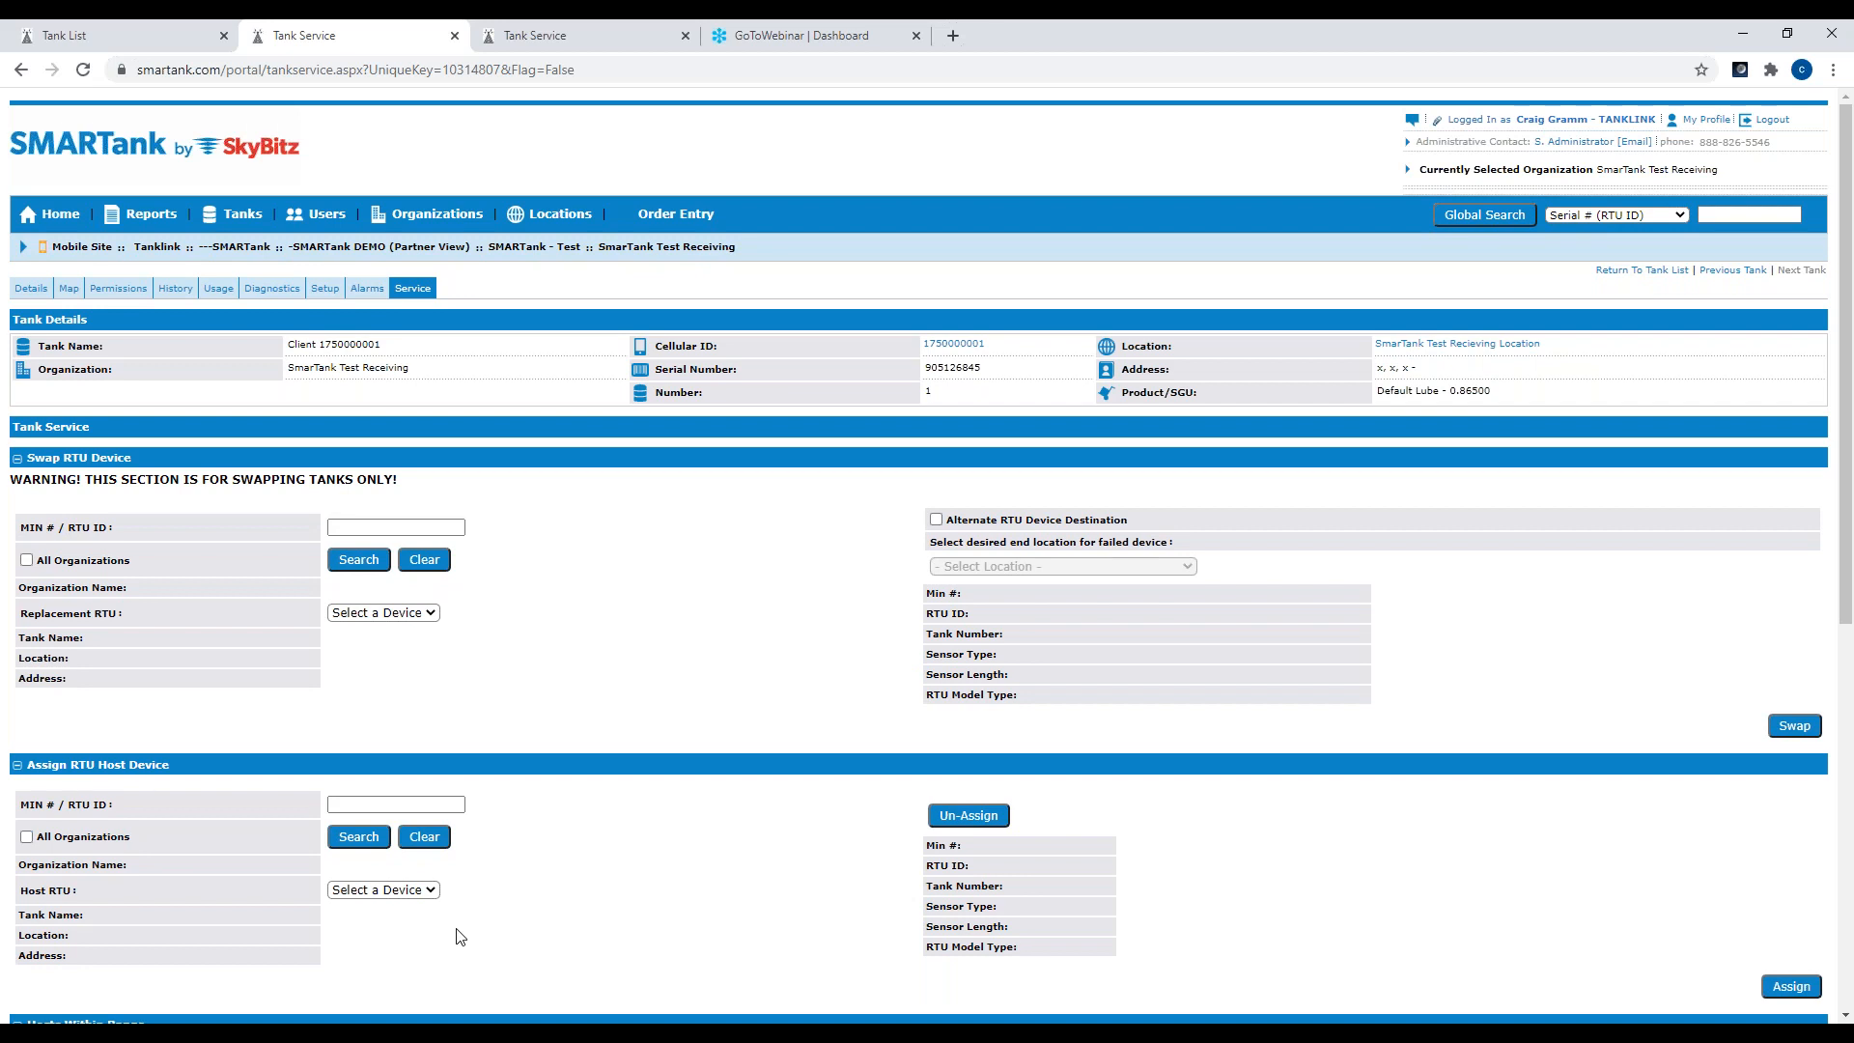
- Search for host RTU 905126105 and assign it as the client tank's host device
scroll(459, 937, down, 4)
click(344, 419)
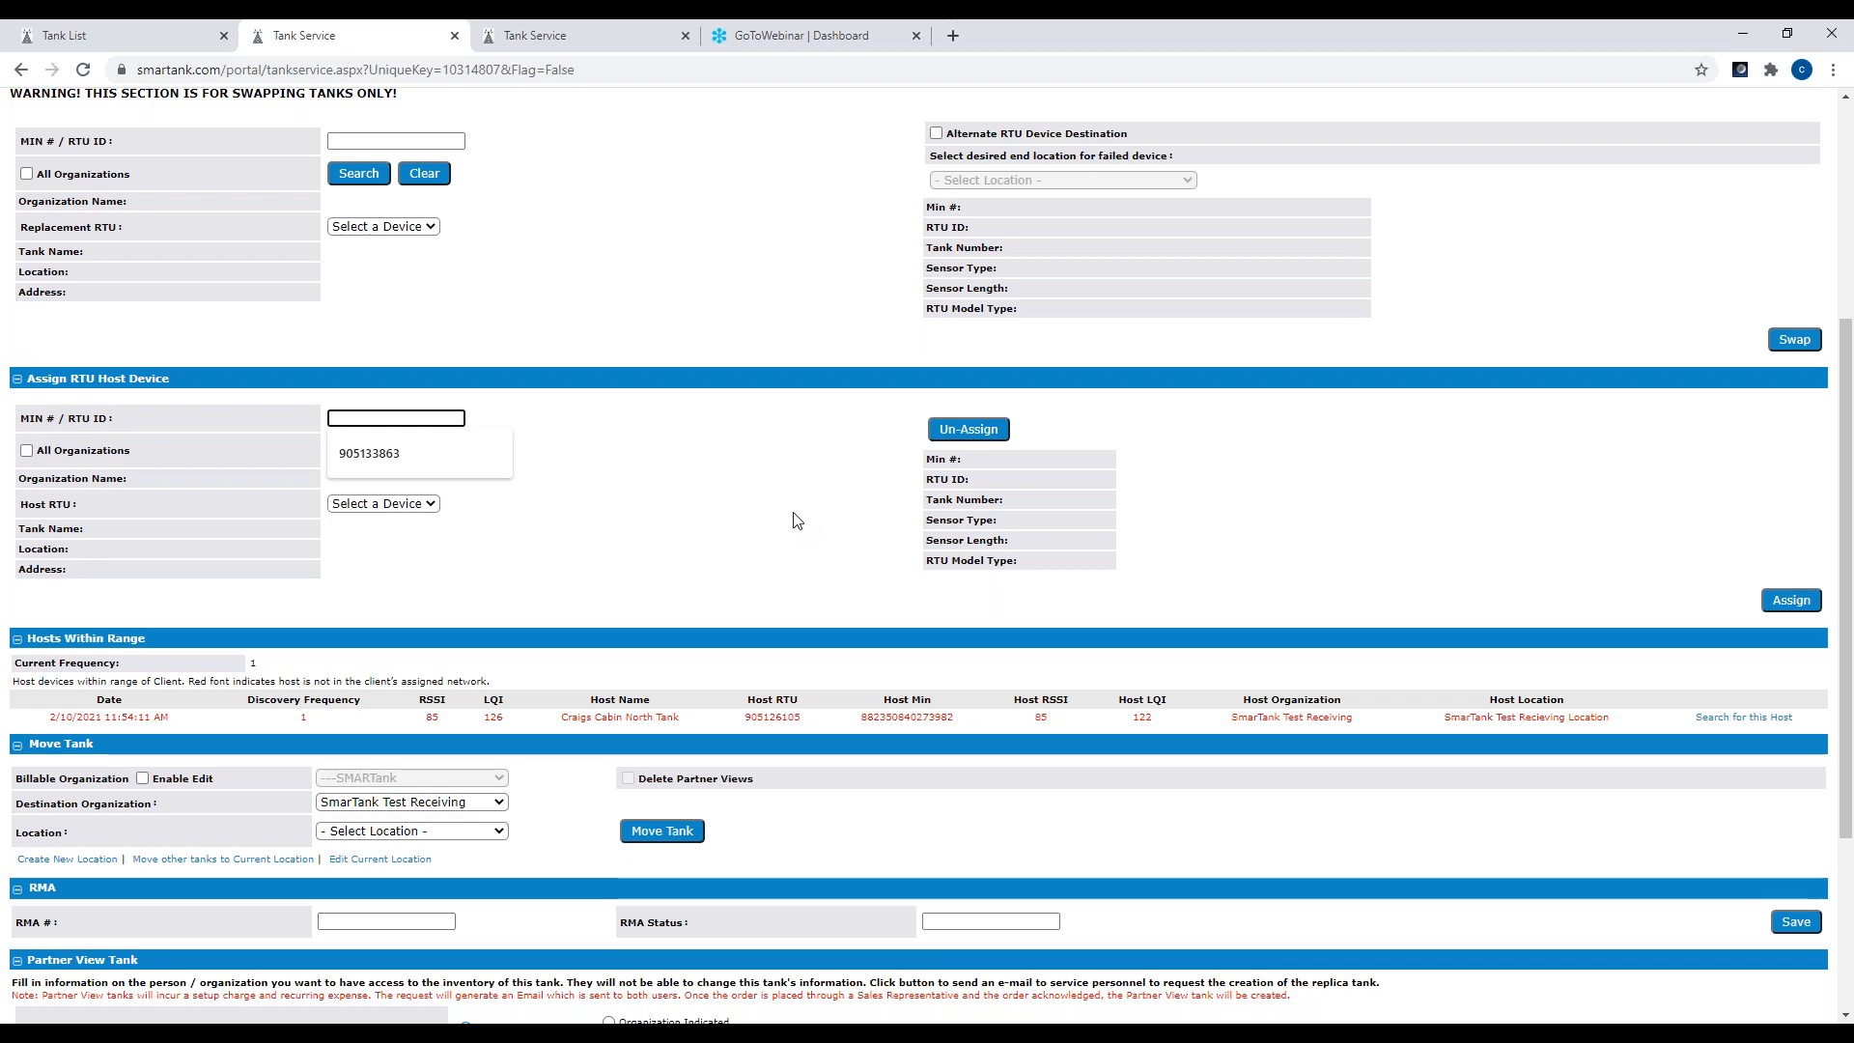
text(90)
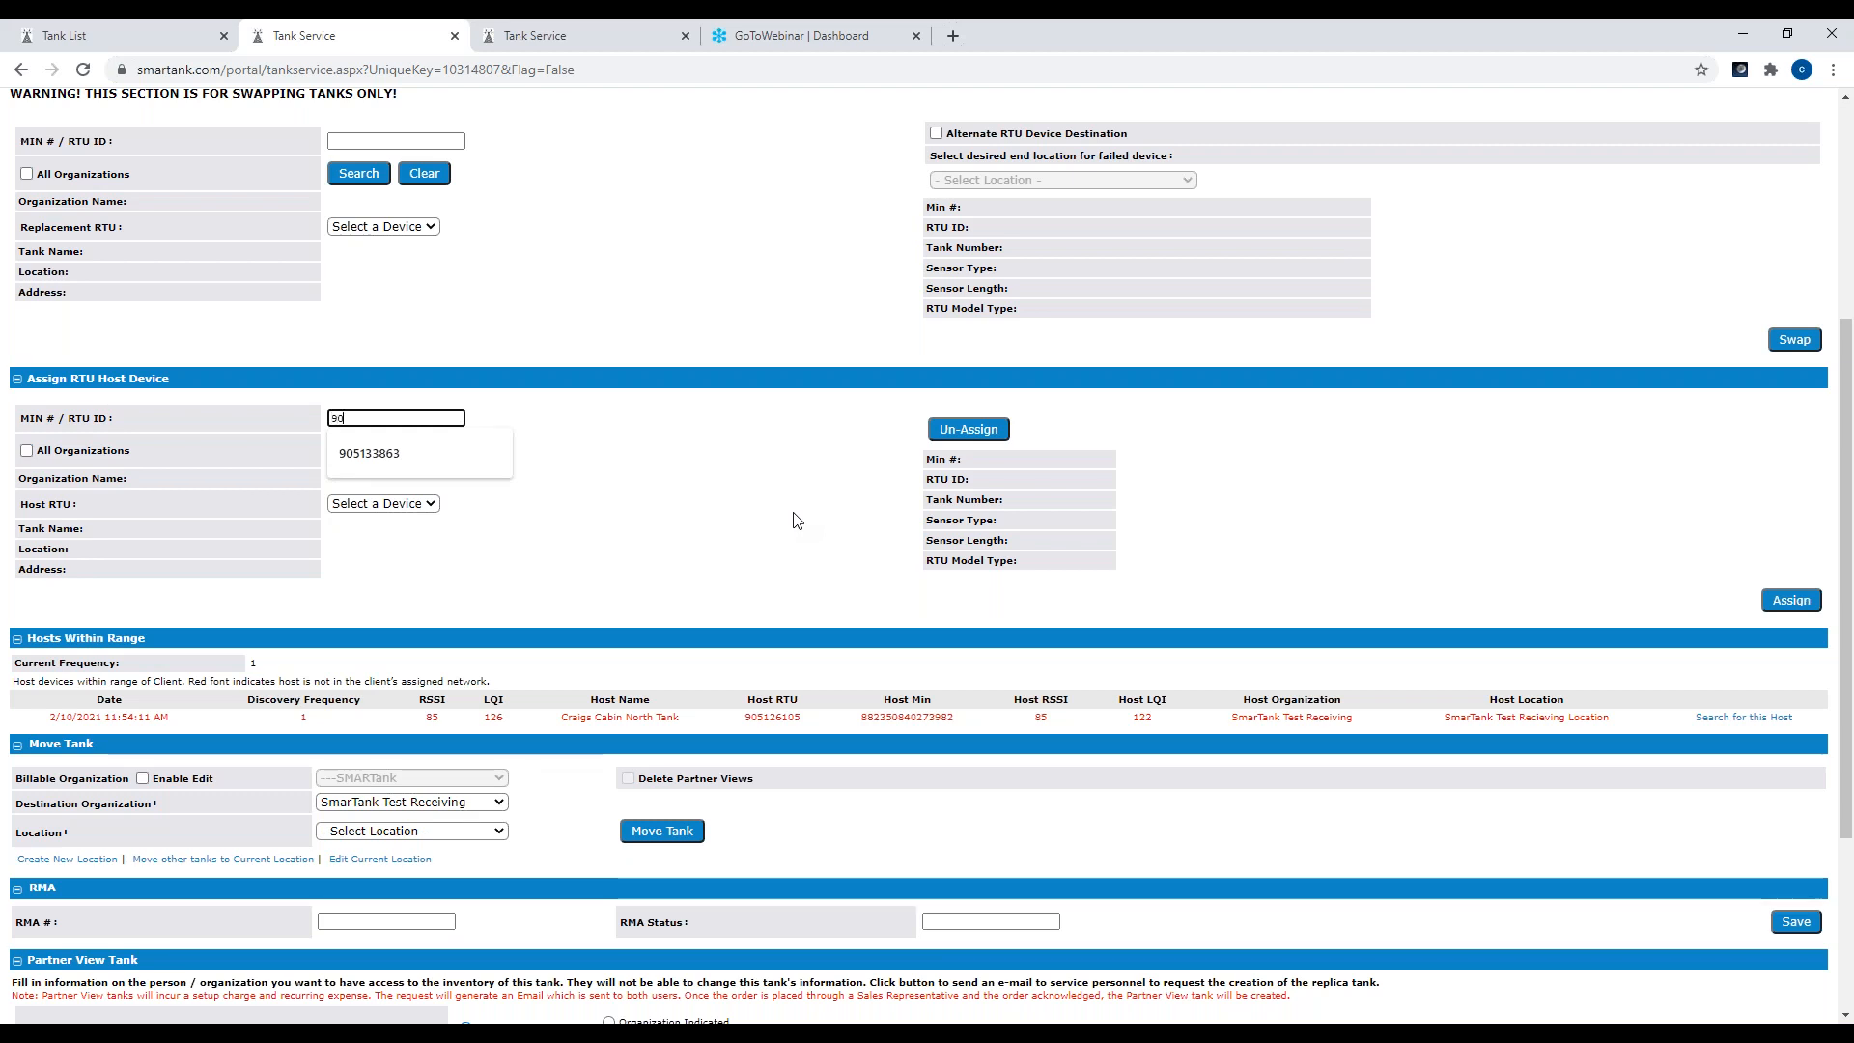
text(5126)
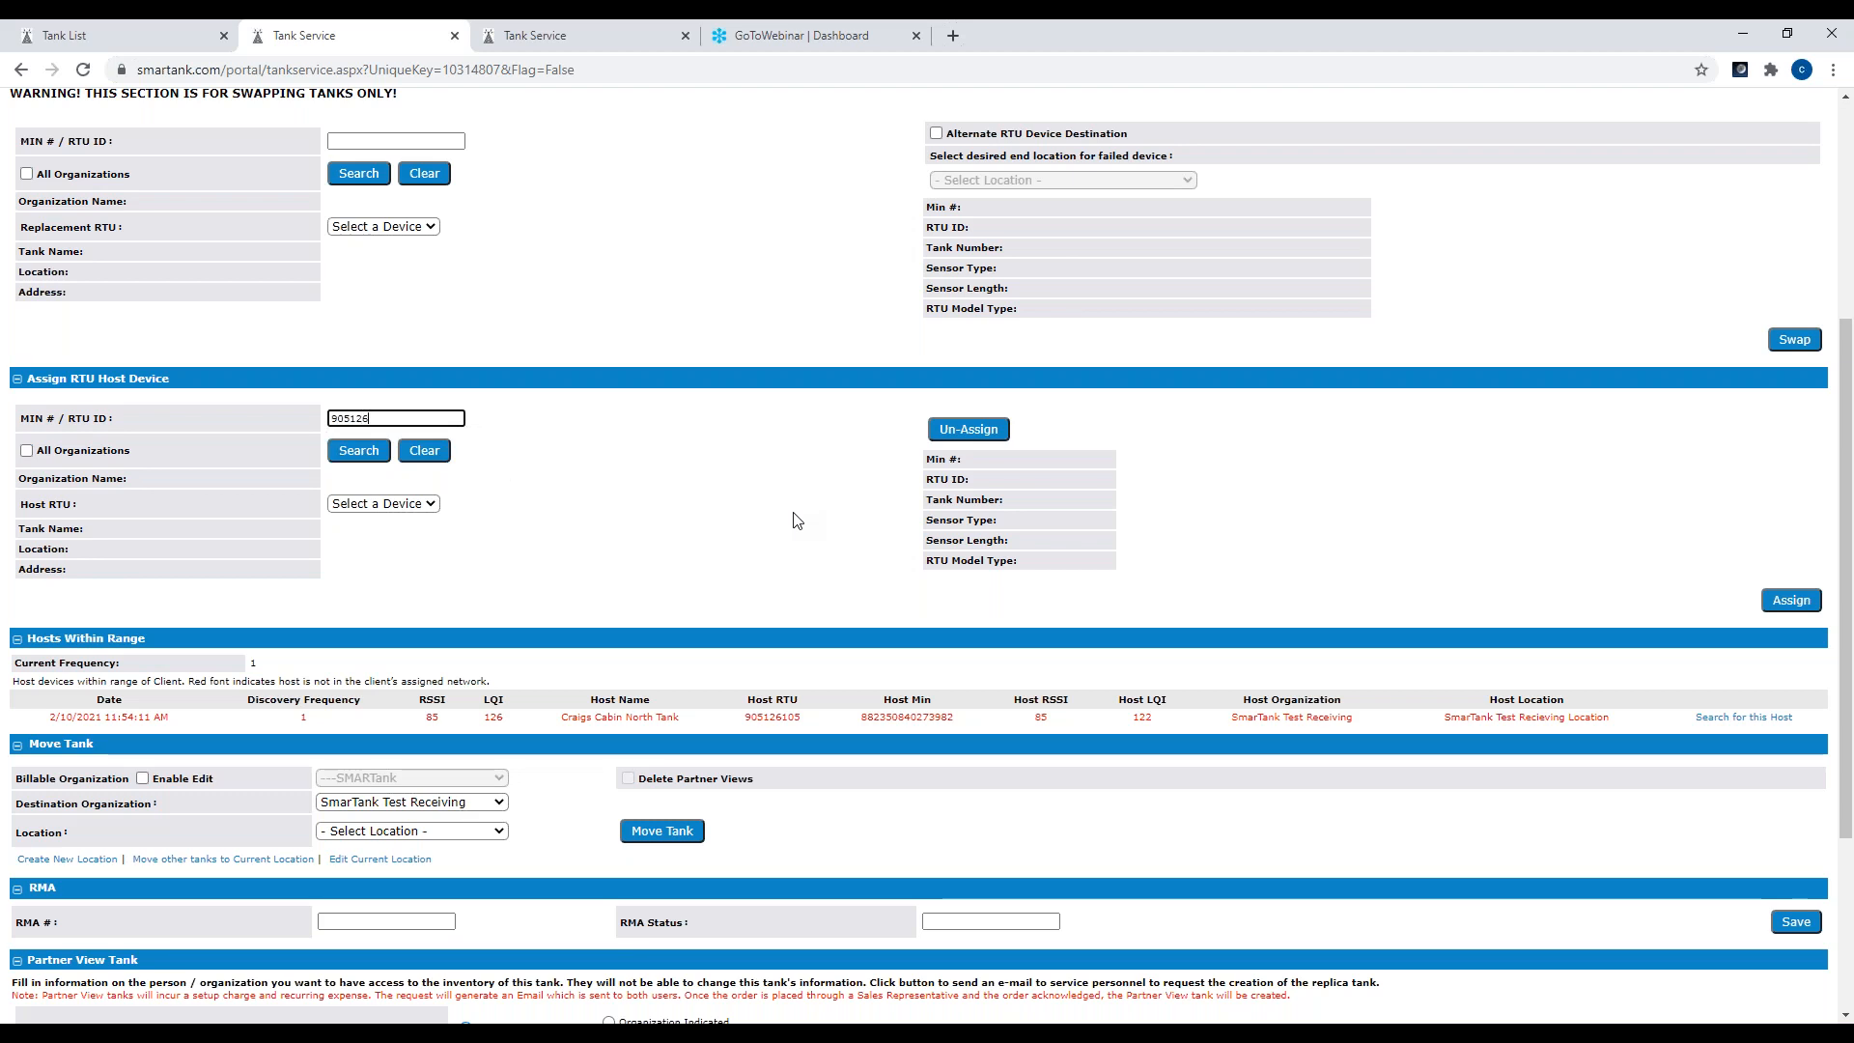
text(105)
click(356, 456)
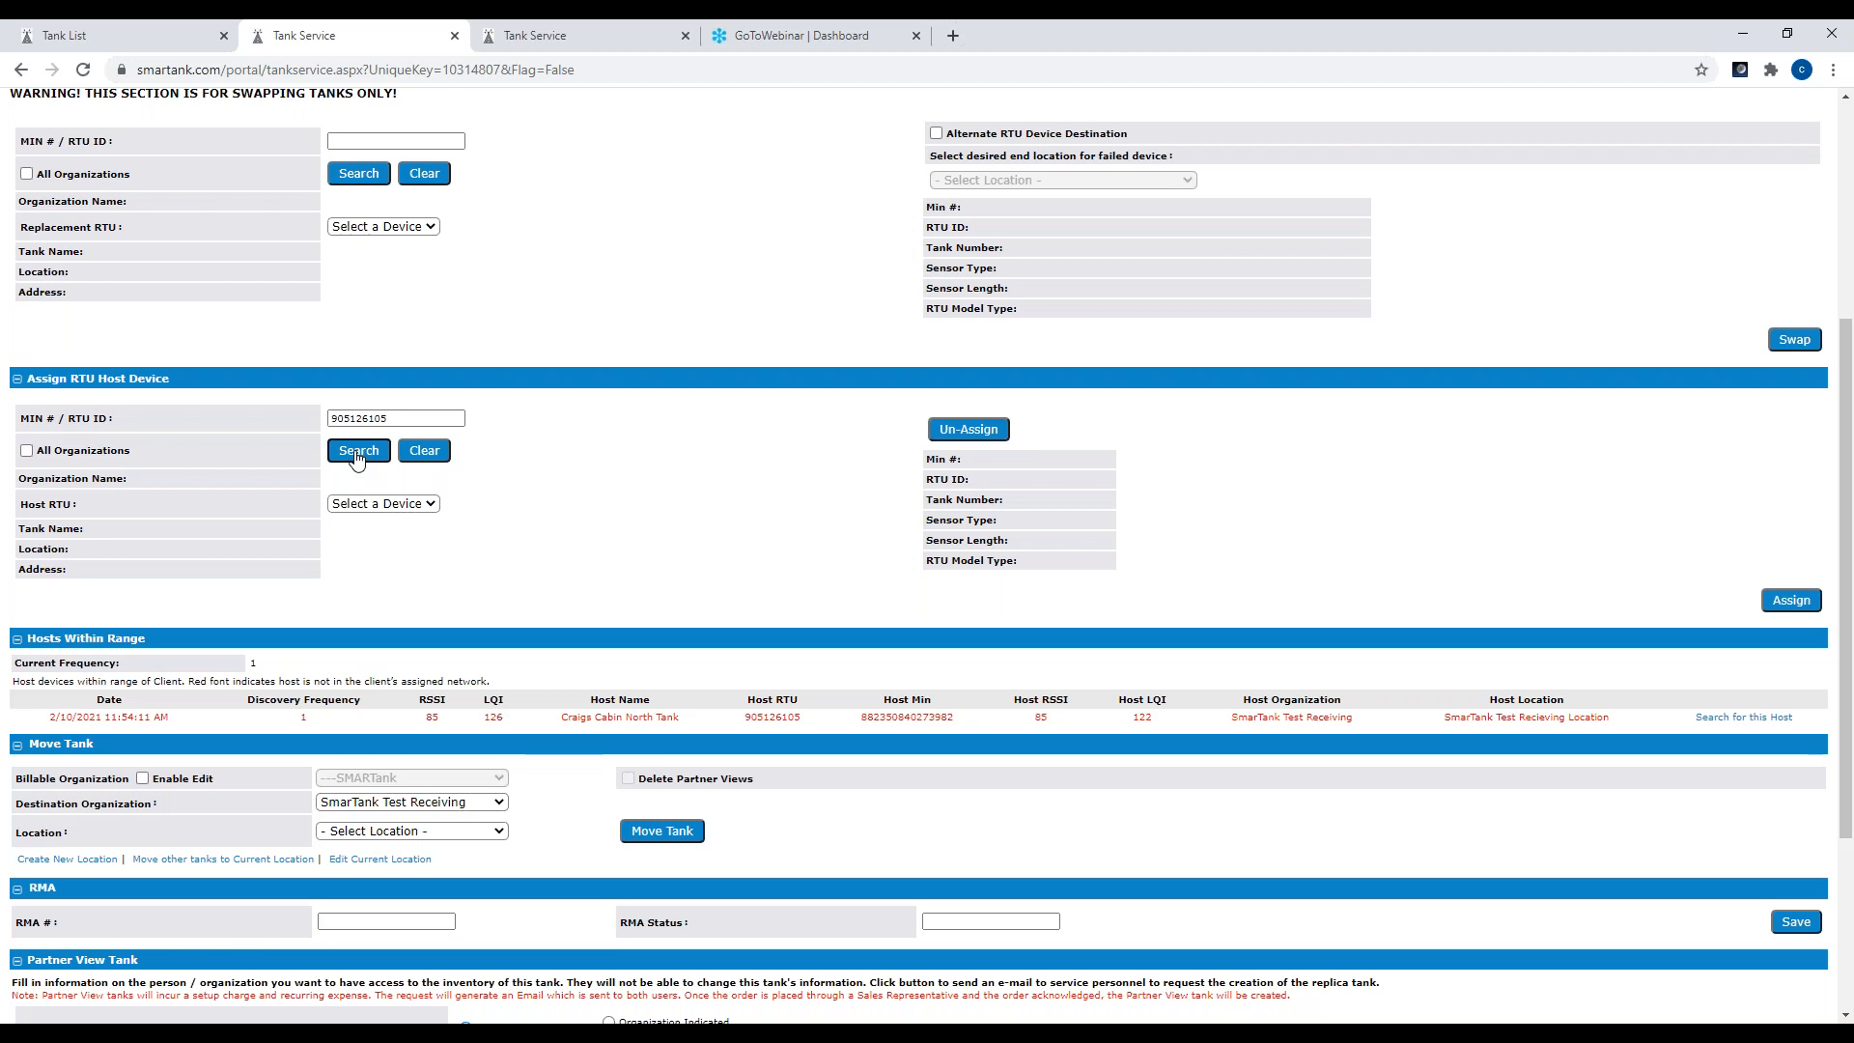
click(356, 458)
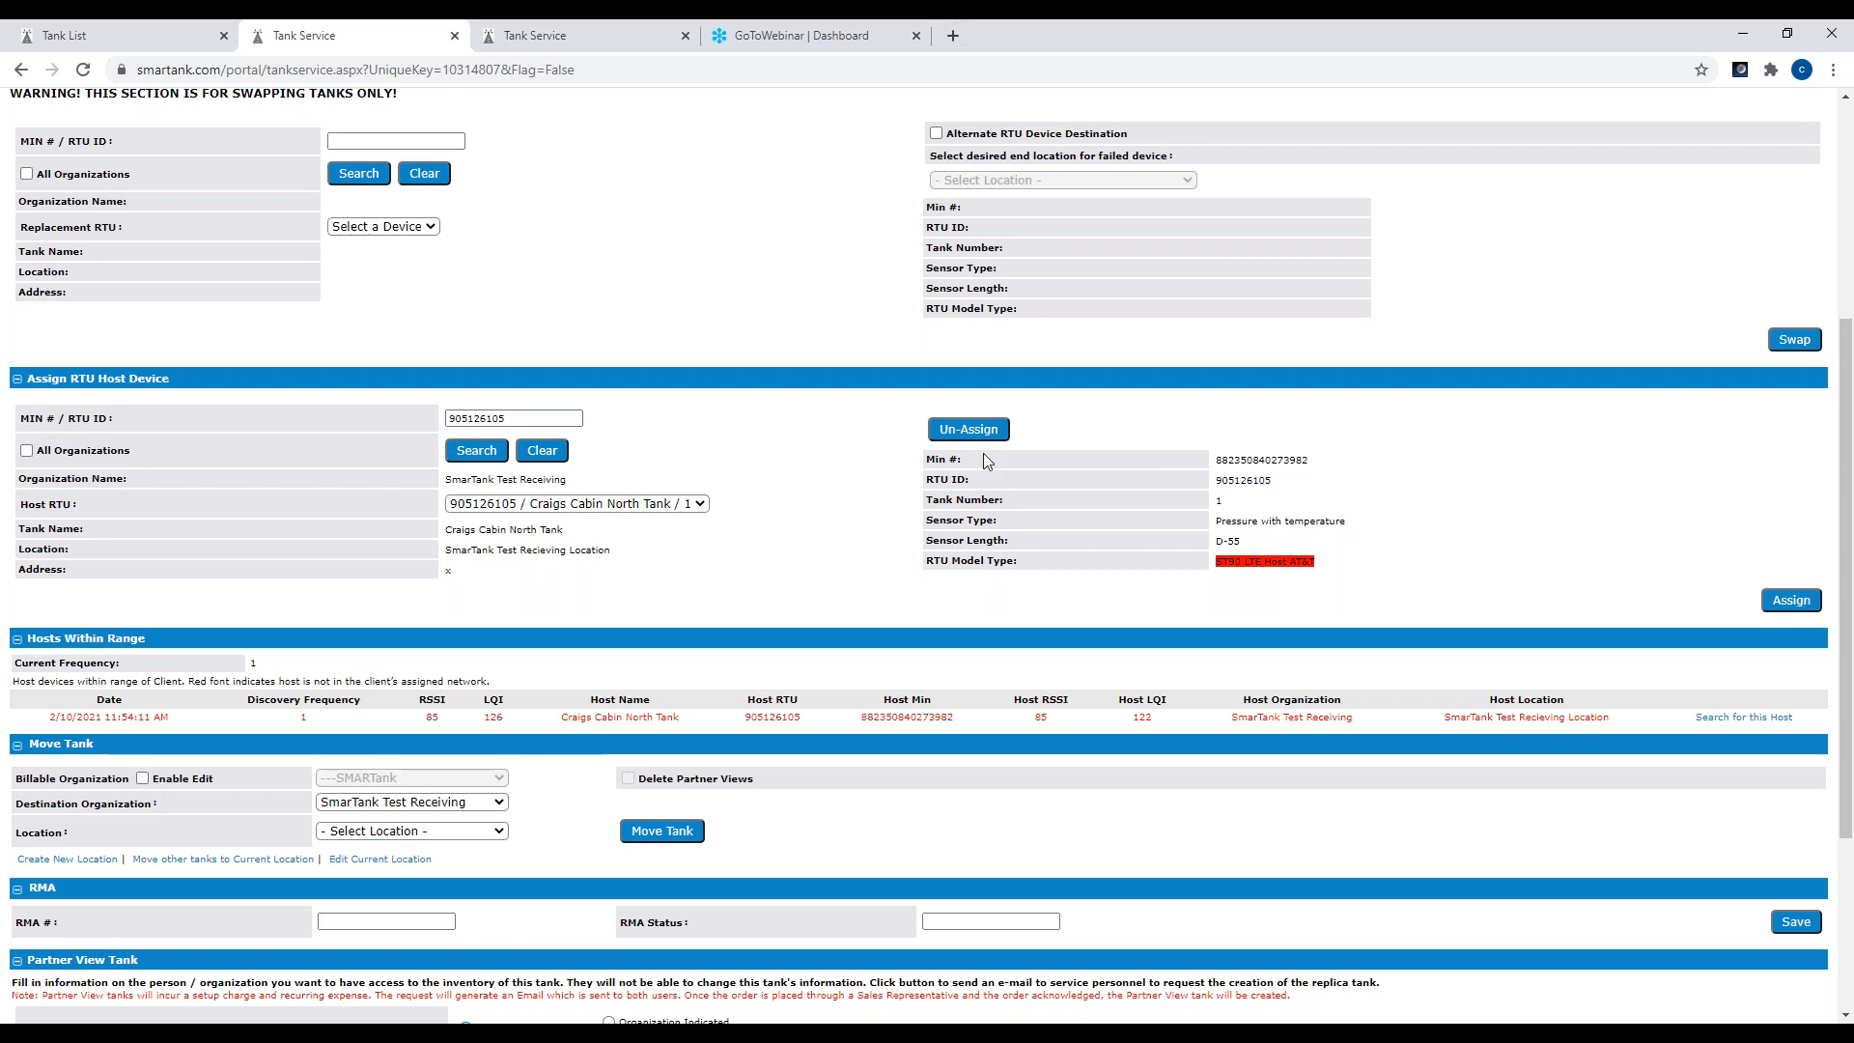
click(1792, 600)
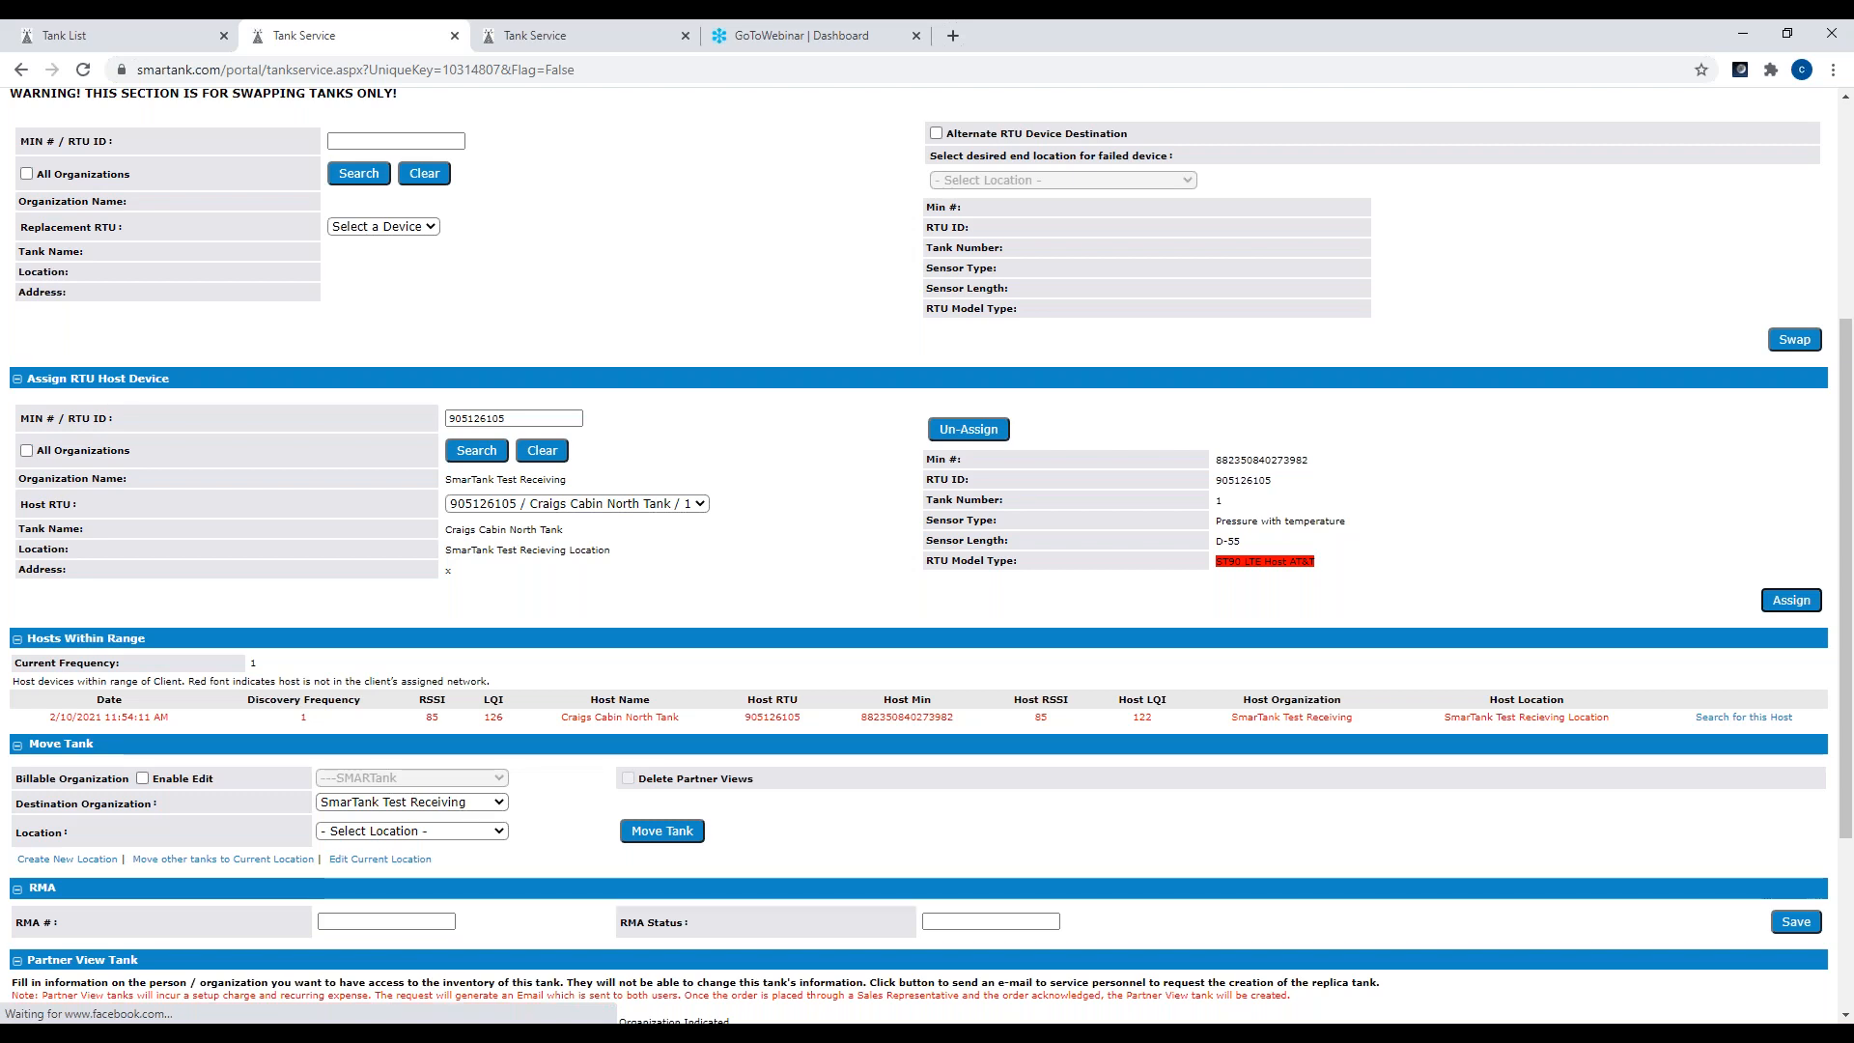
click(1801, 606)
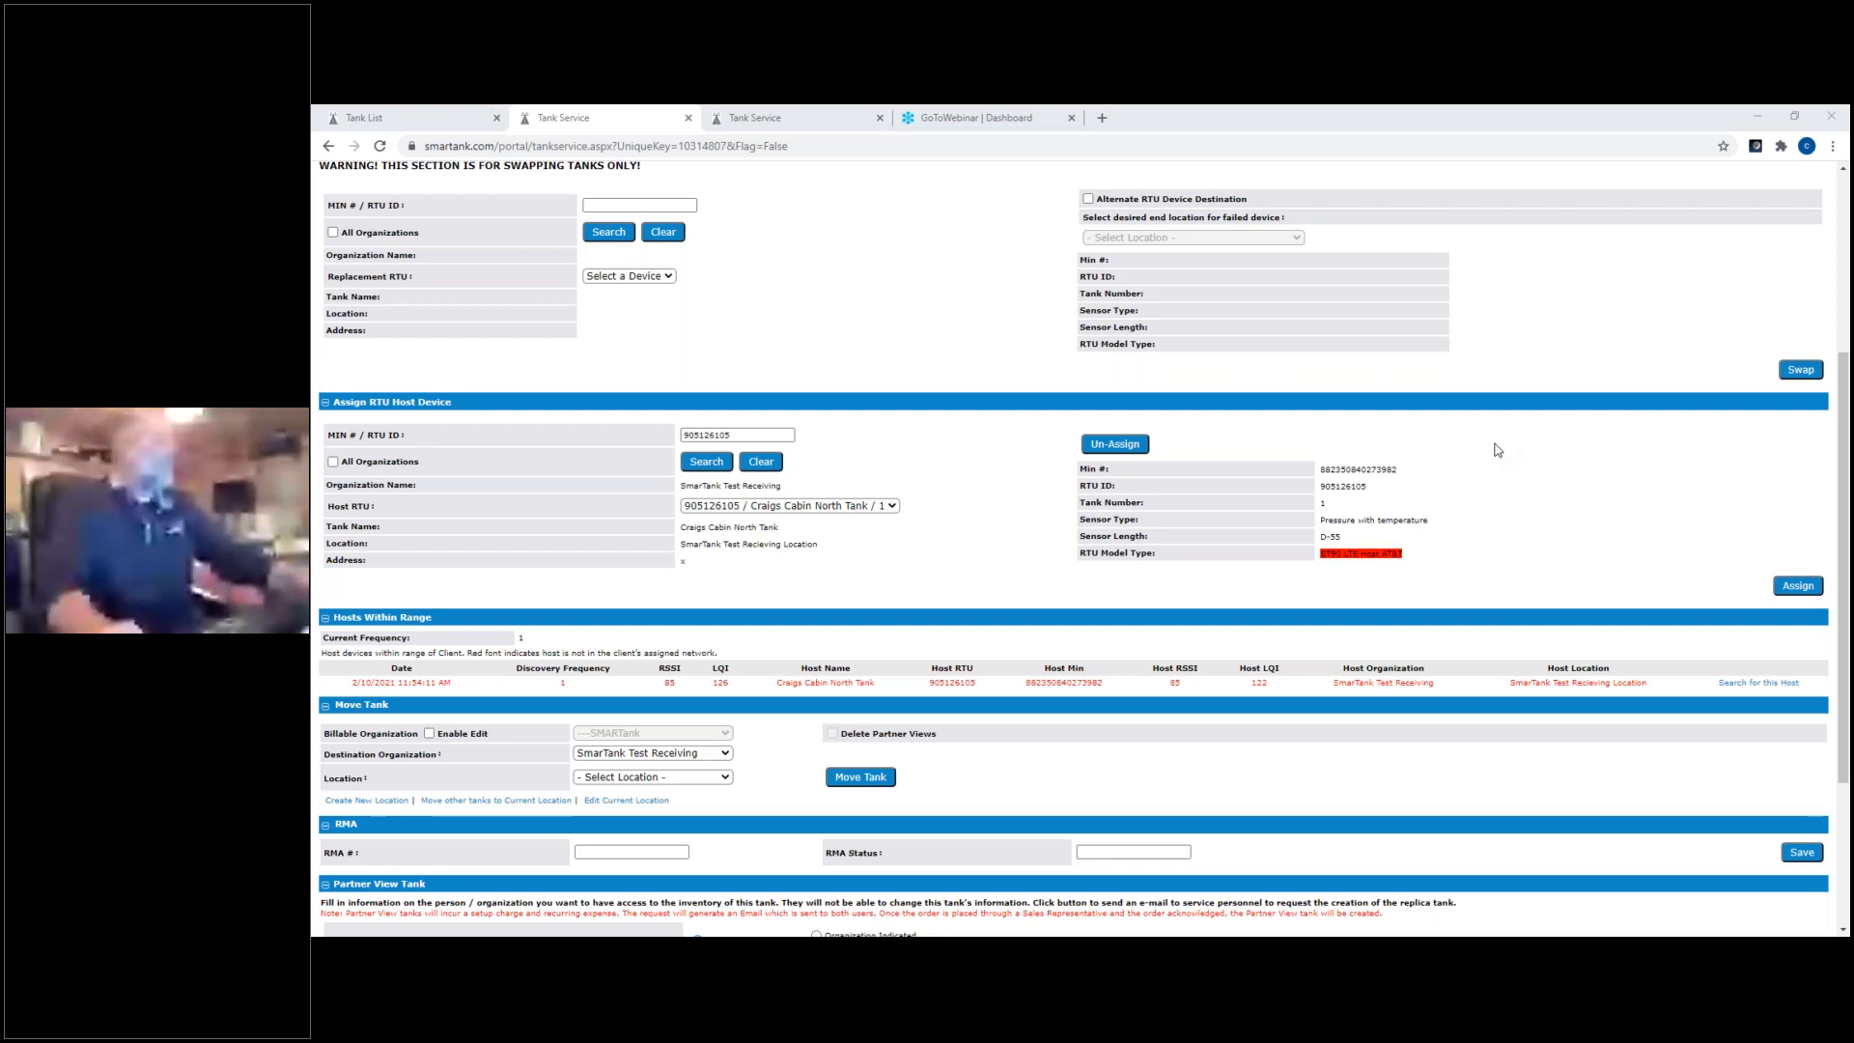
scroll(1498, 447, up, 1)
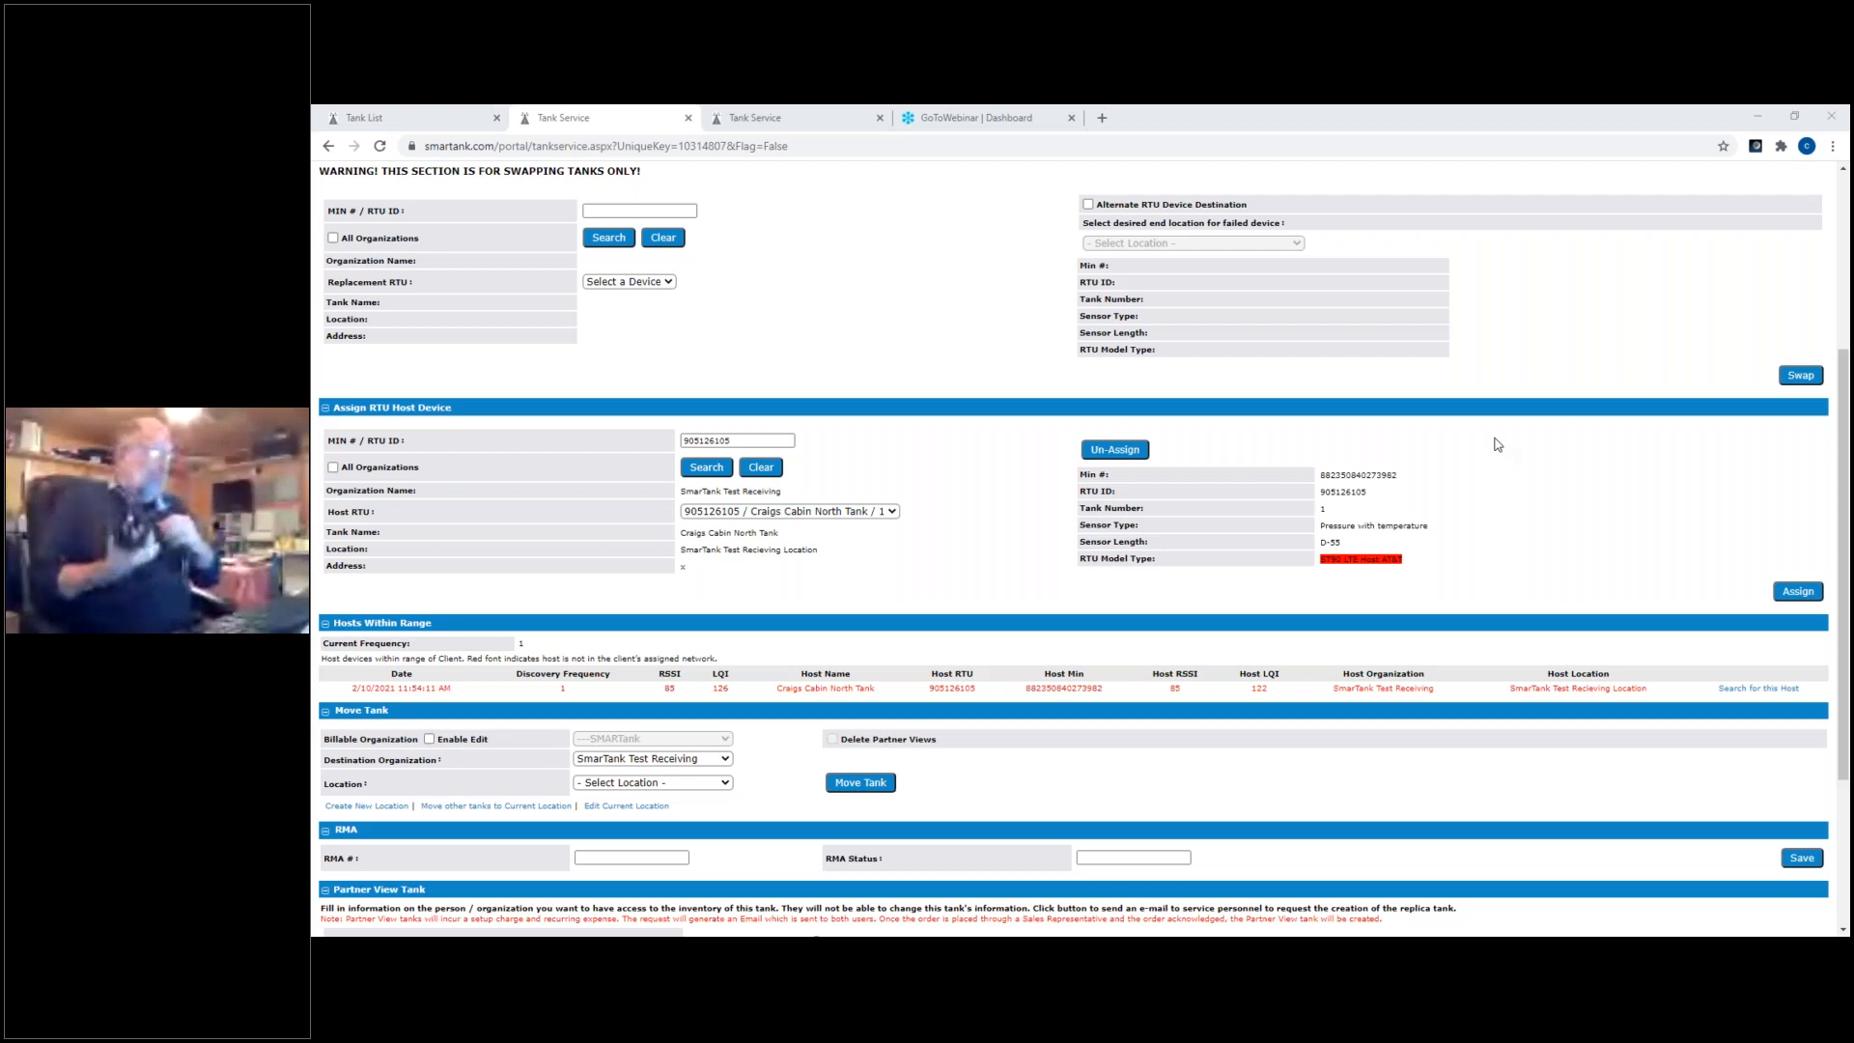
scroll(1497, 444, down, 1)
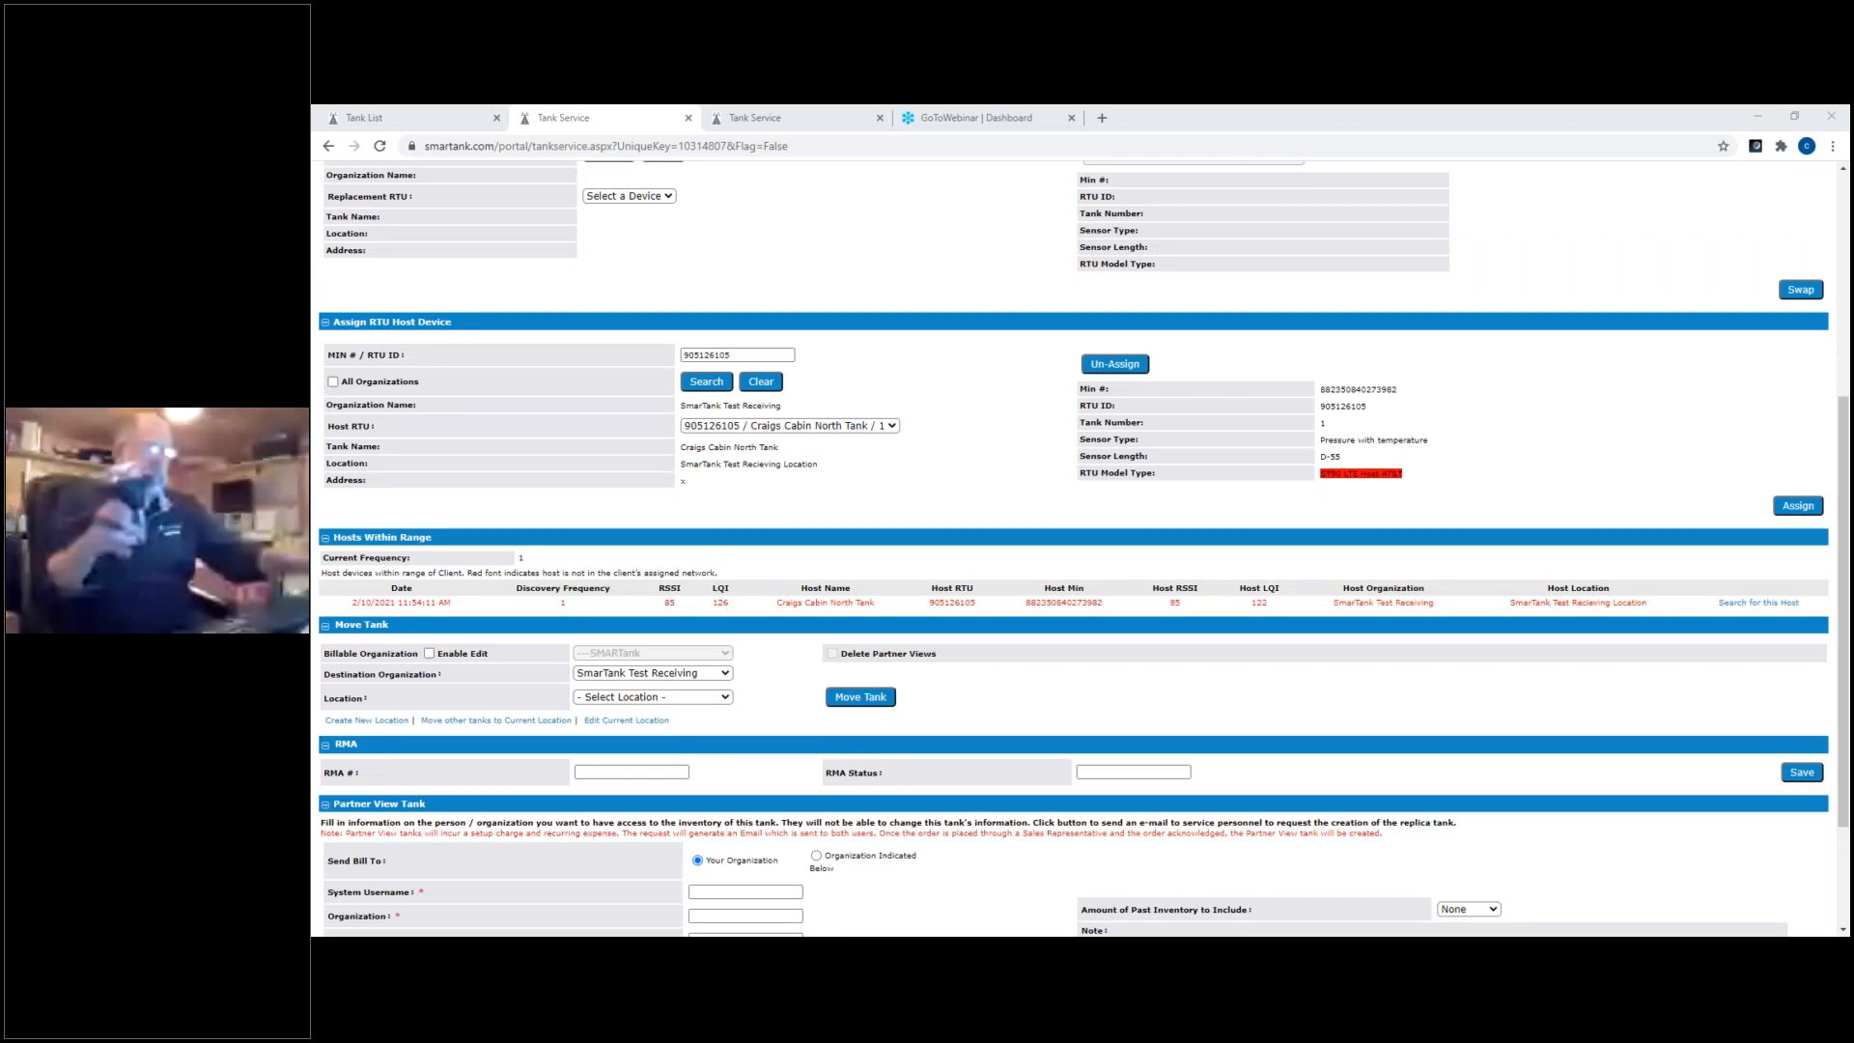
key(Return)
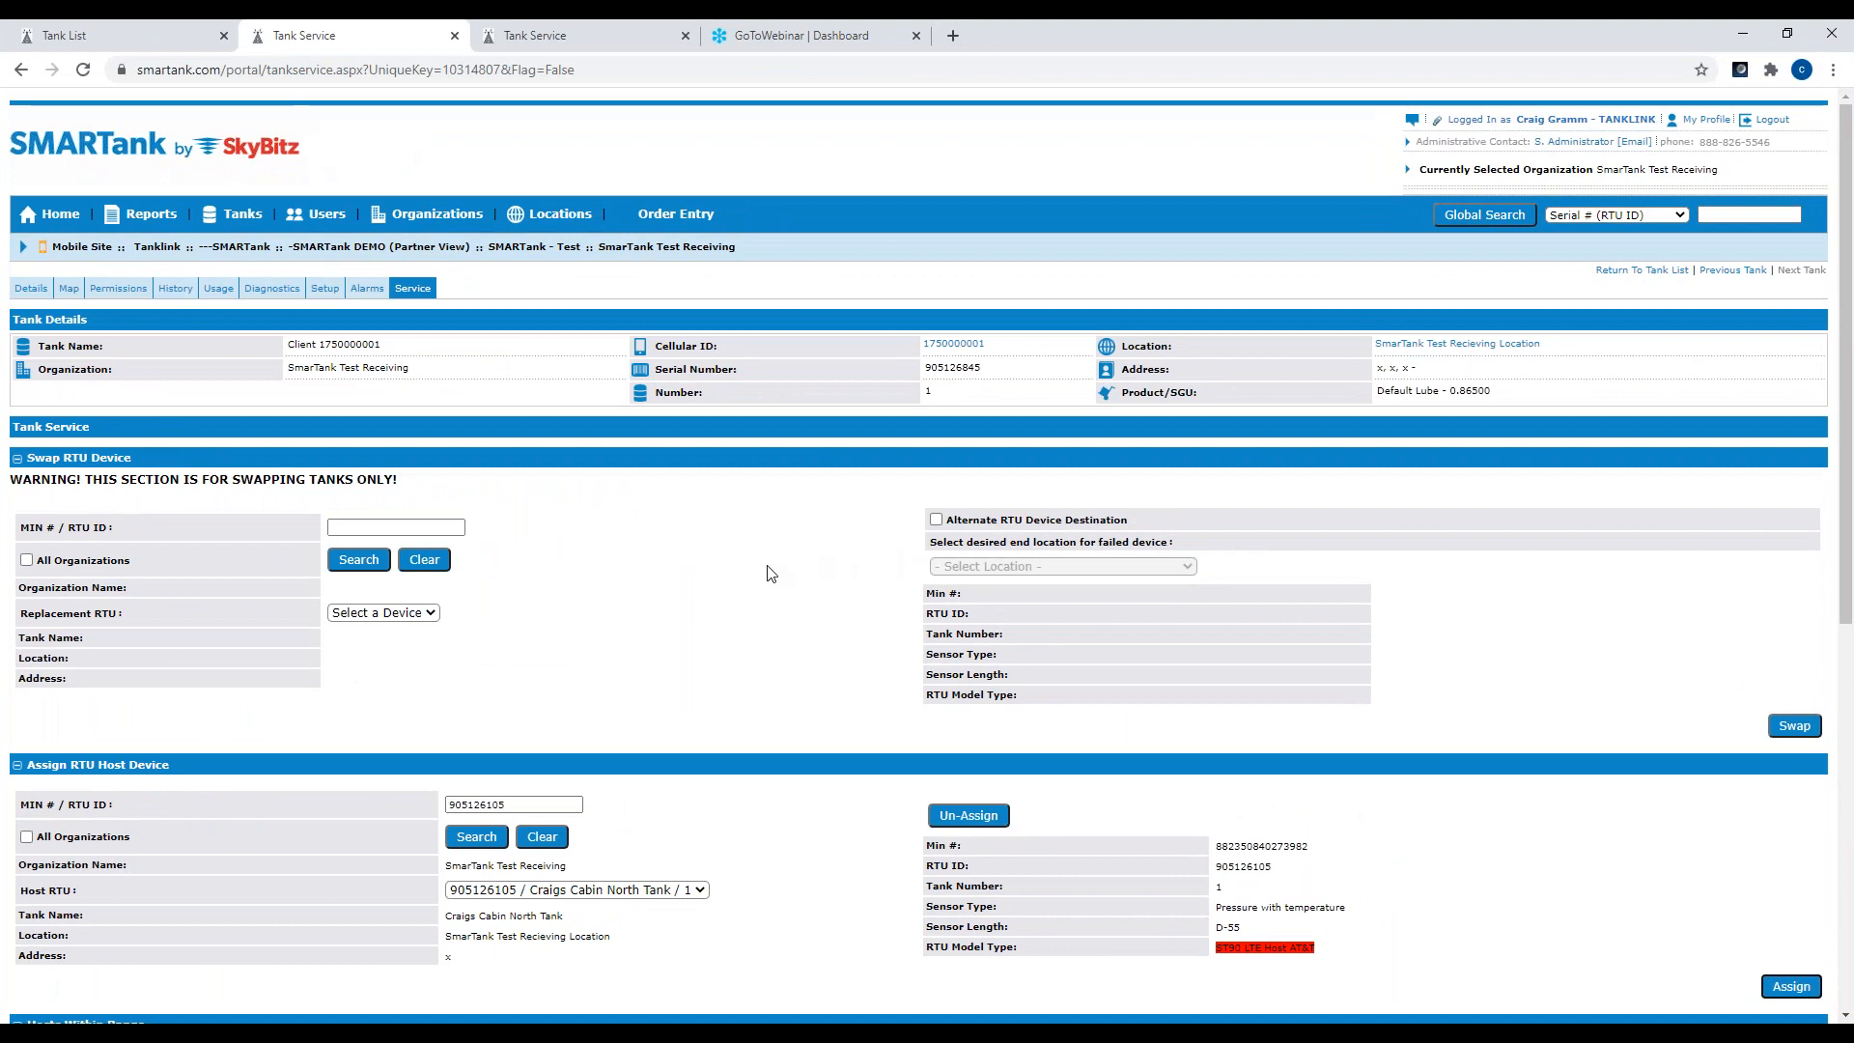
click(1834, 367)
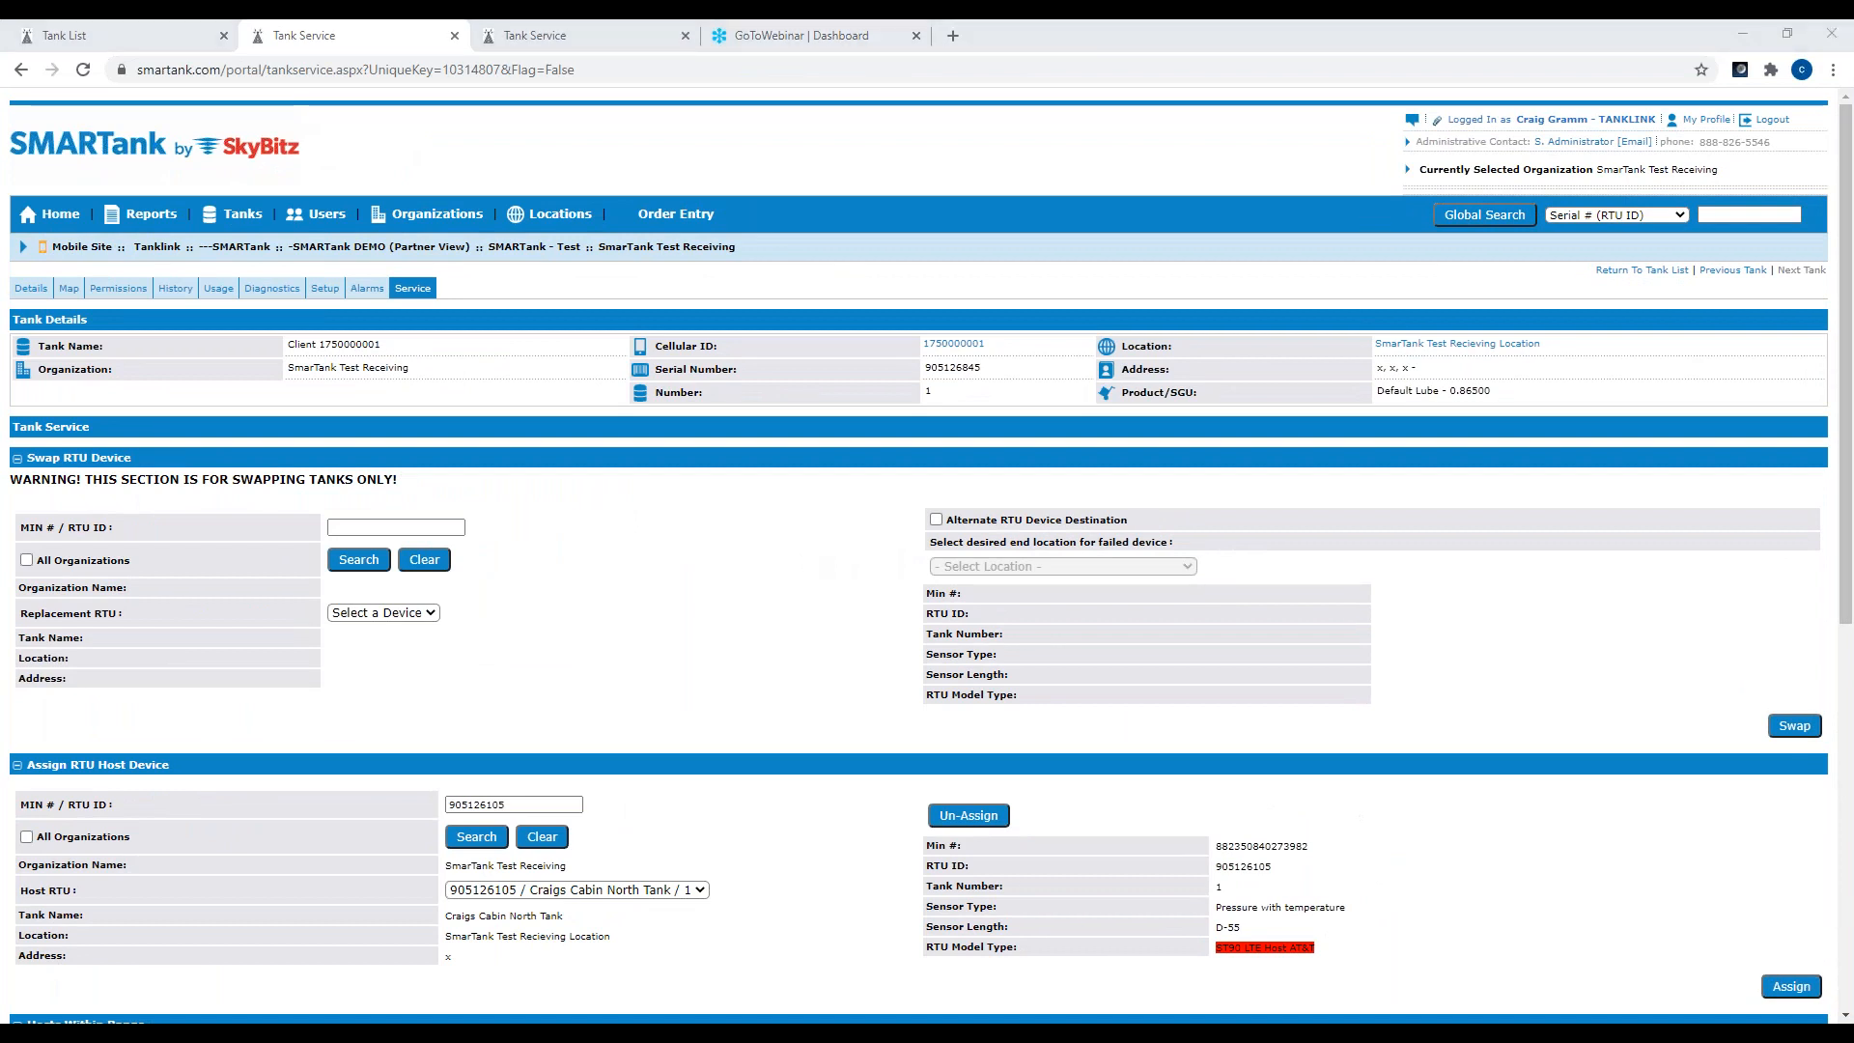
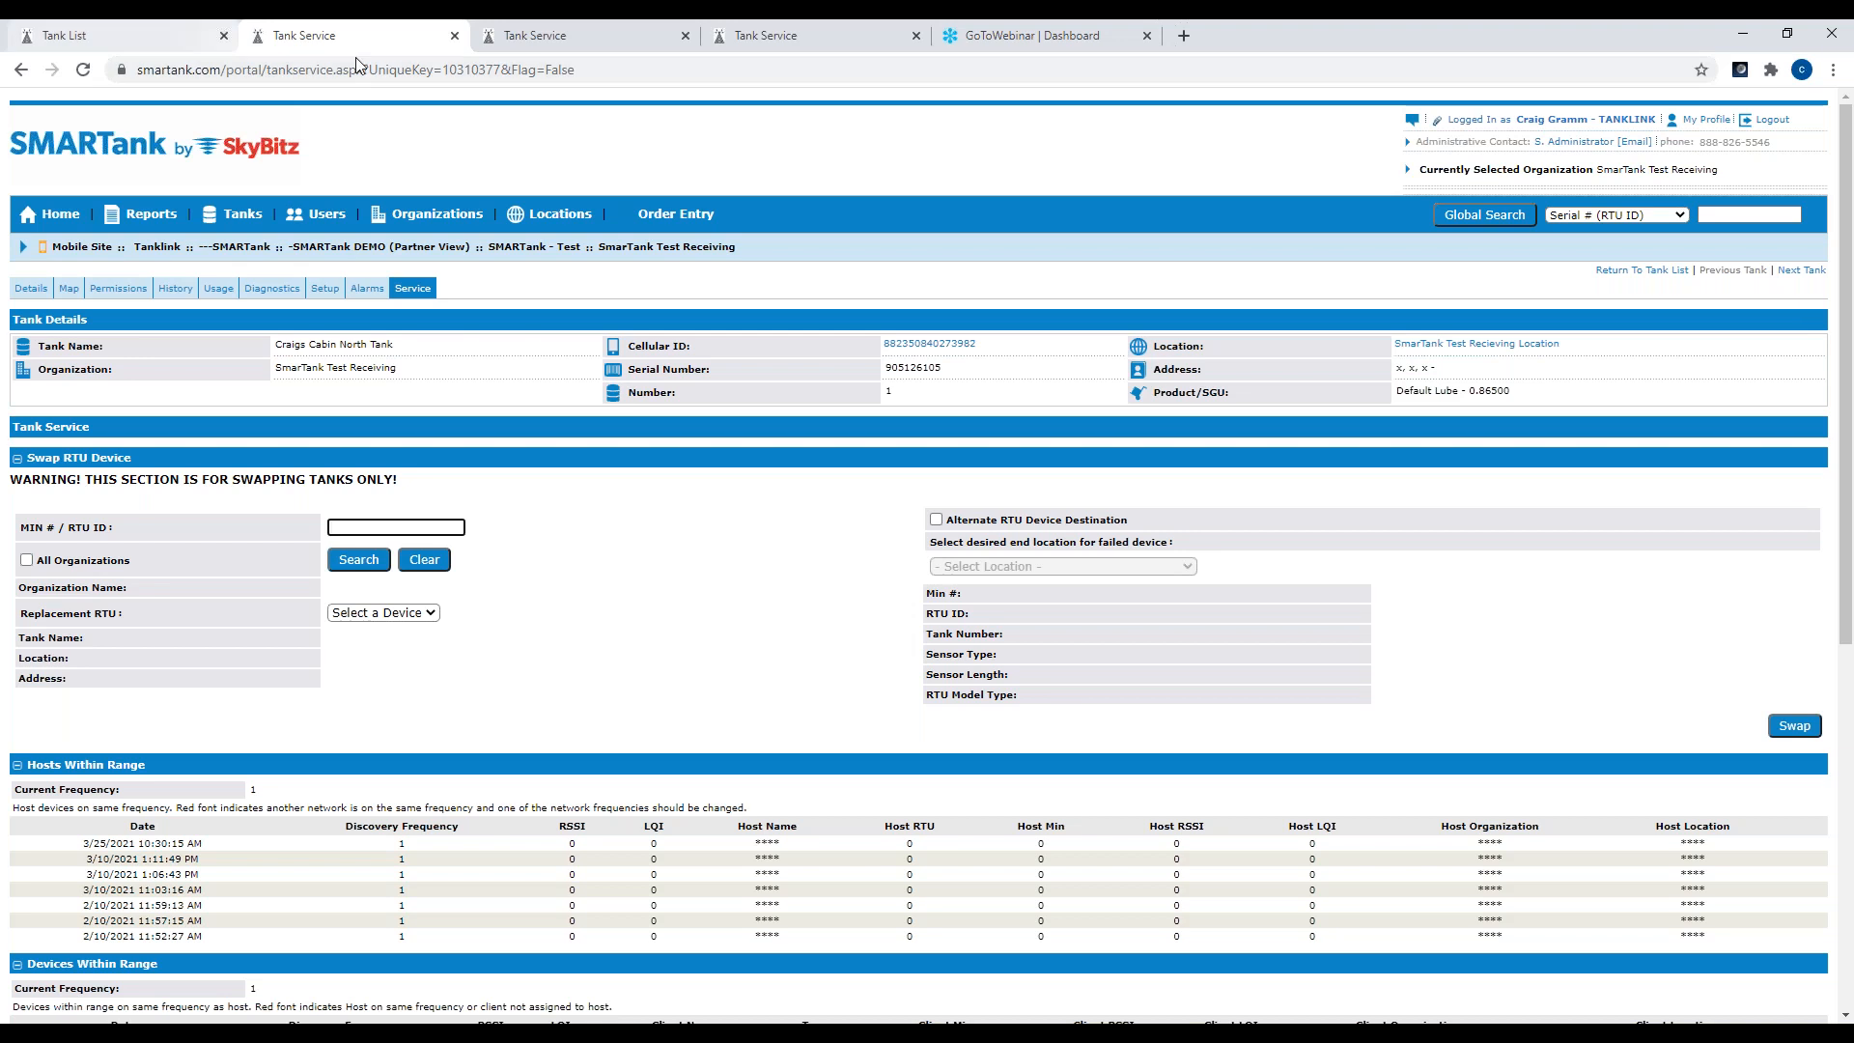
- Return to the host tank's service page and set the move destination organization to the third Disney Land entry
click(578, 38)
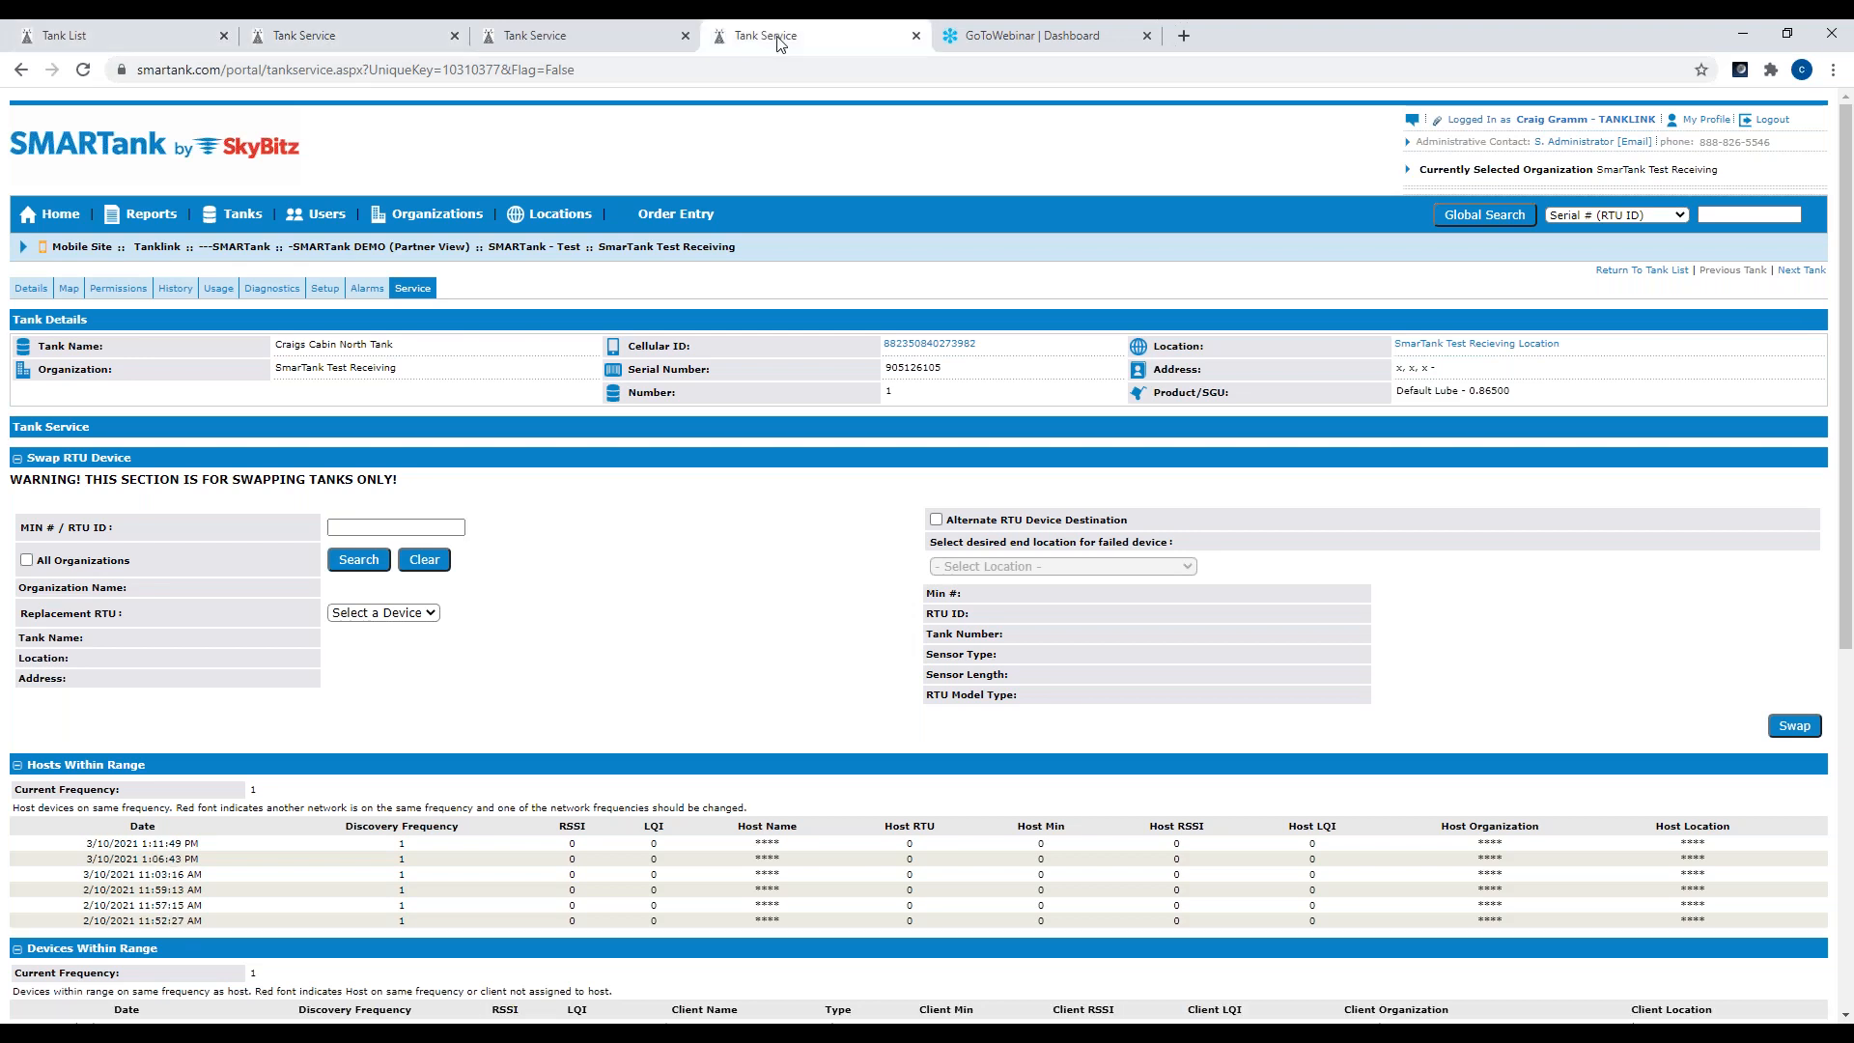
click(578, 44)
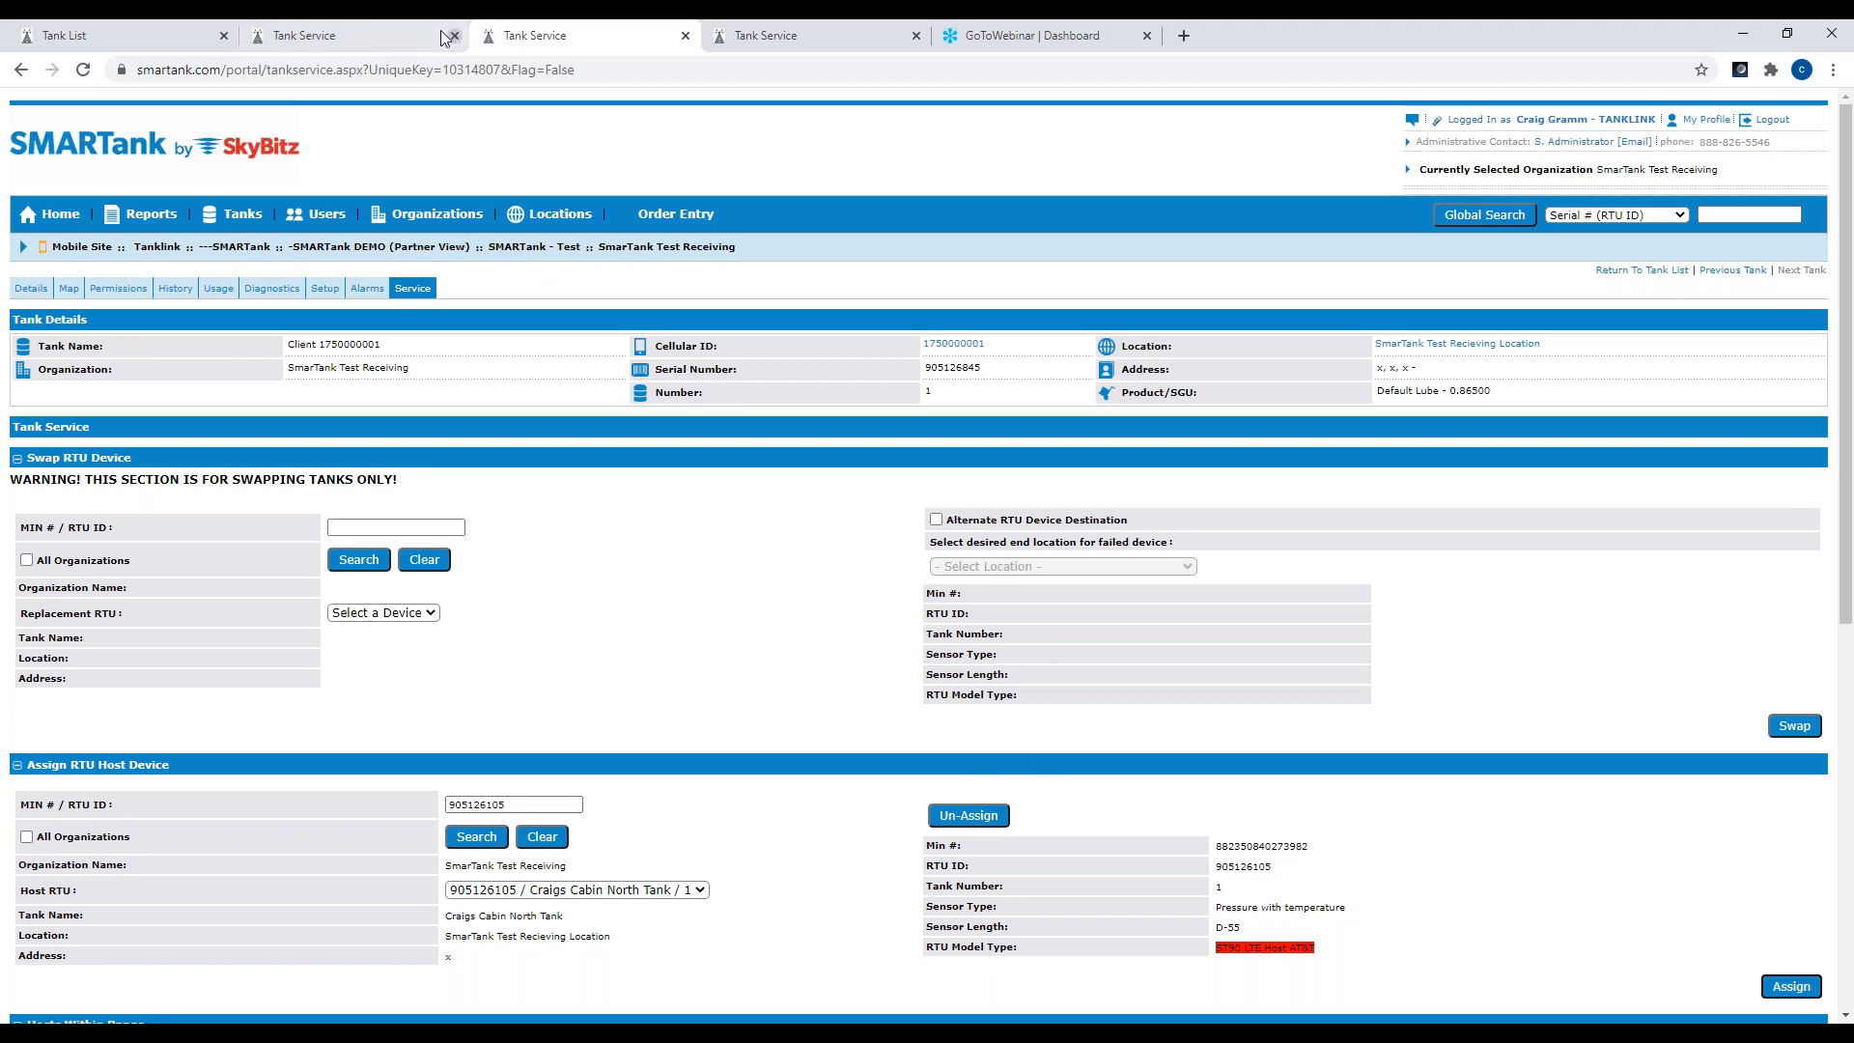
click(338, 39)
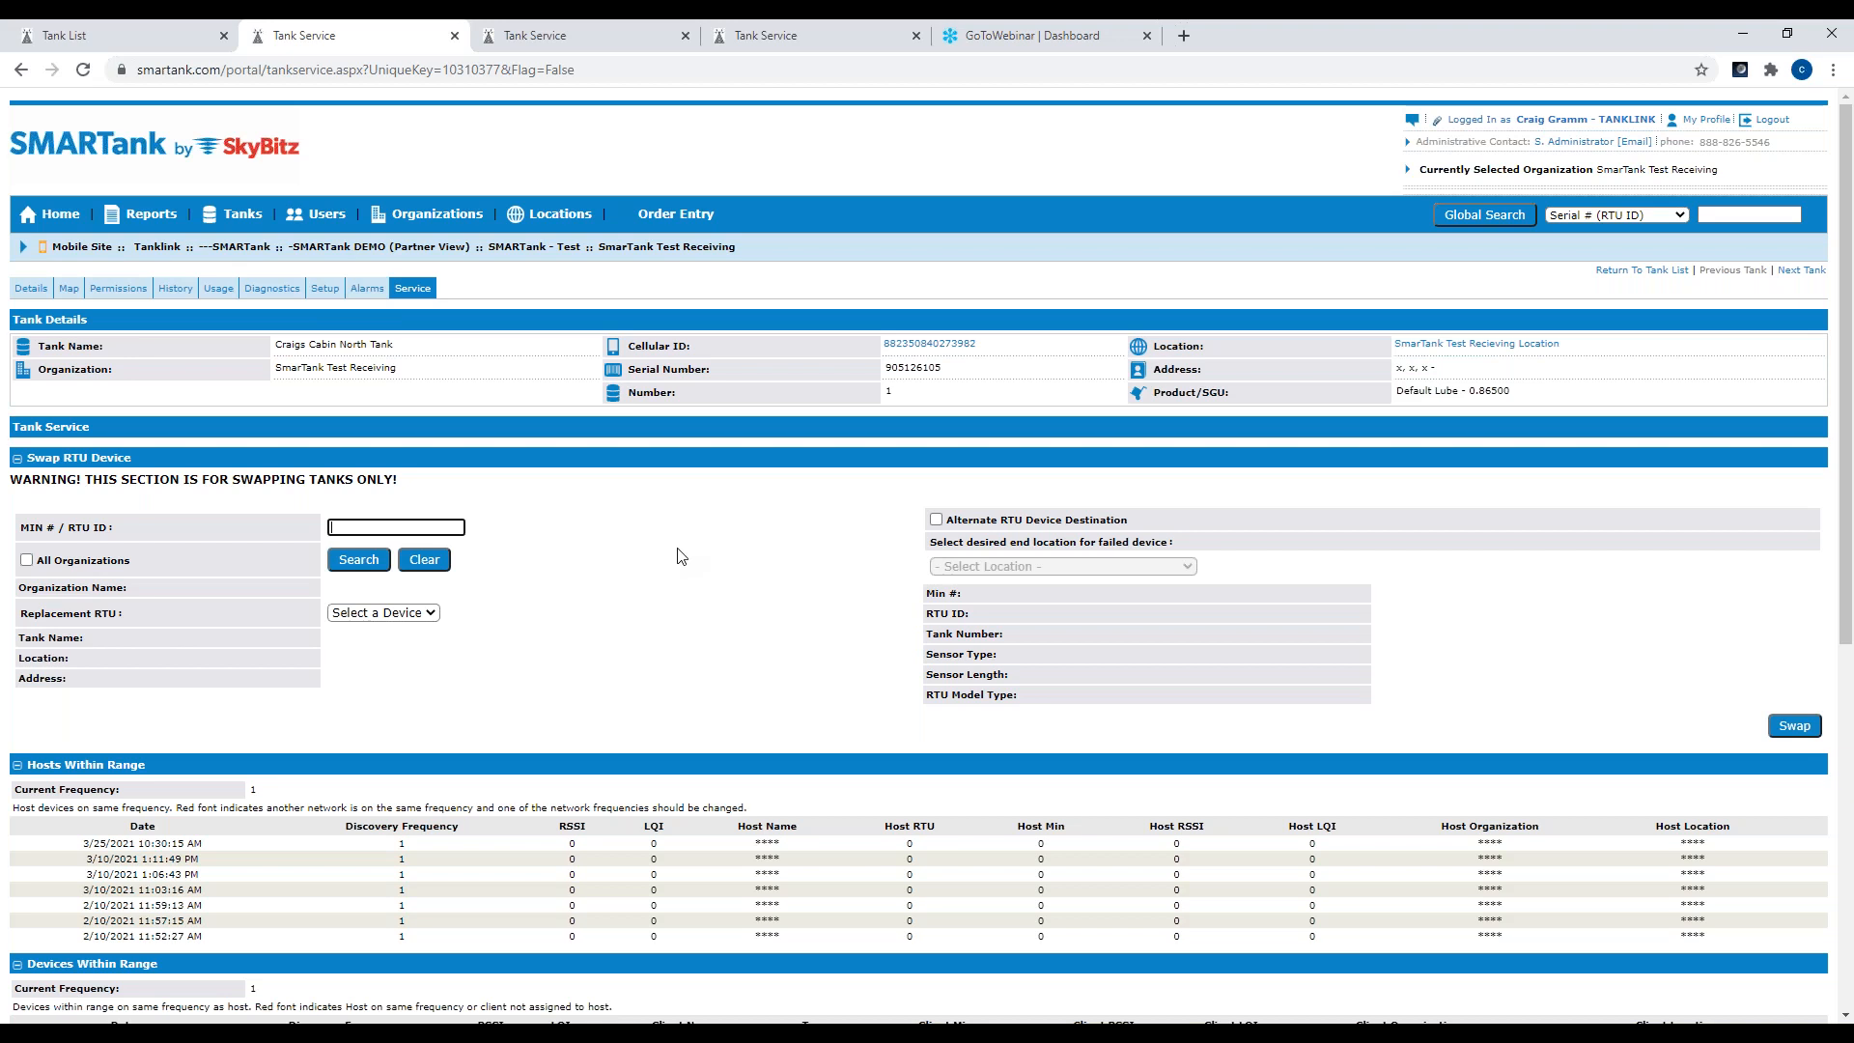
scroll(680, 556, down, 1)
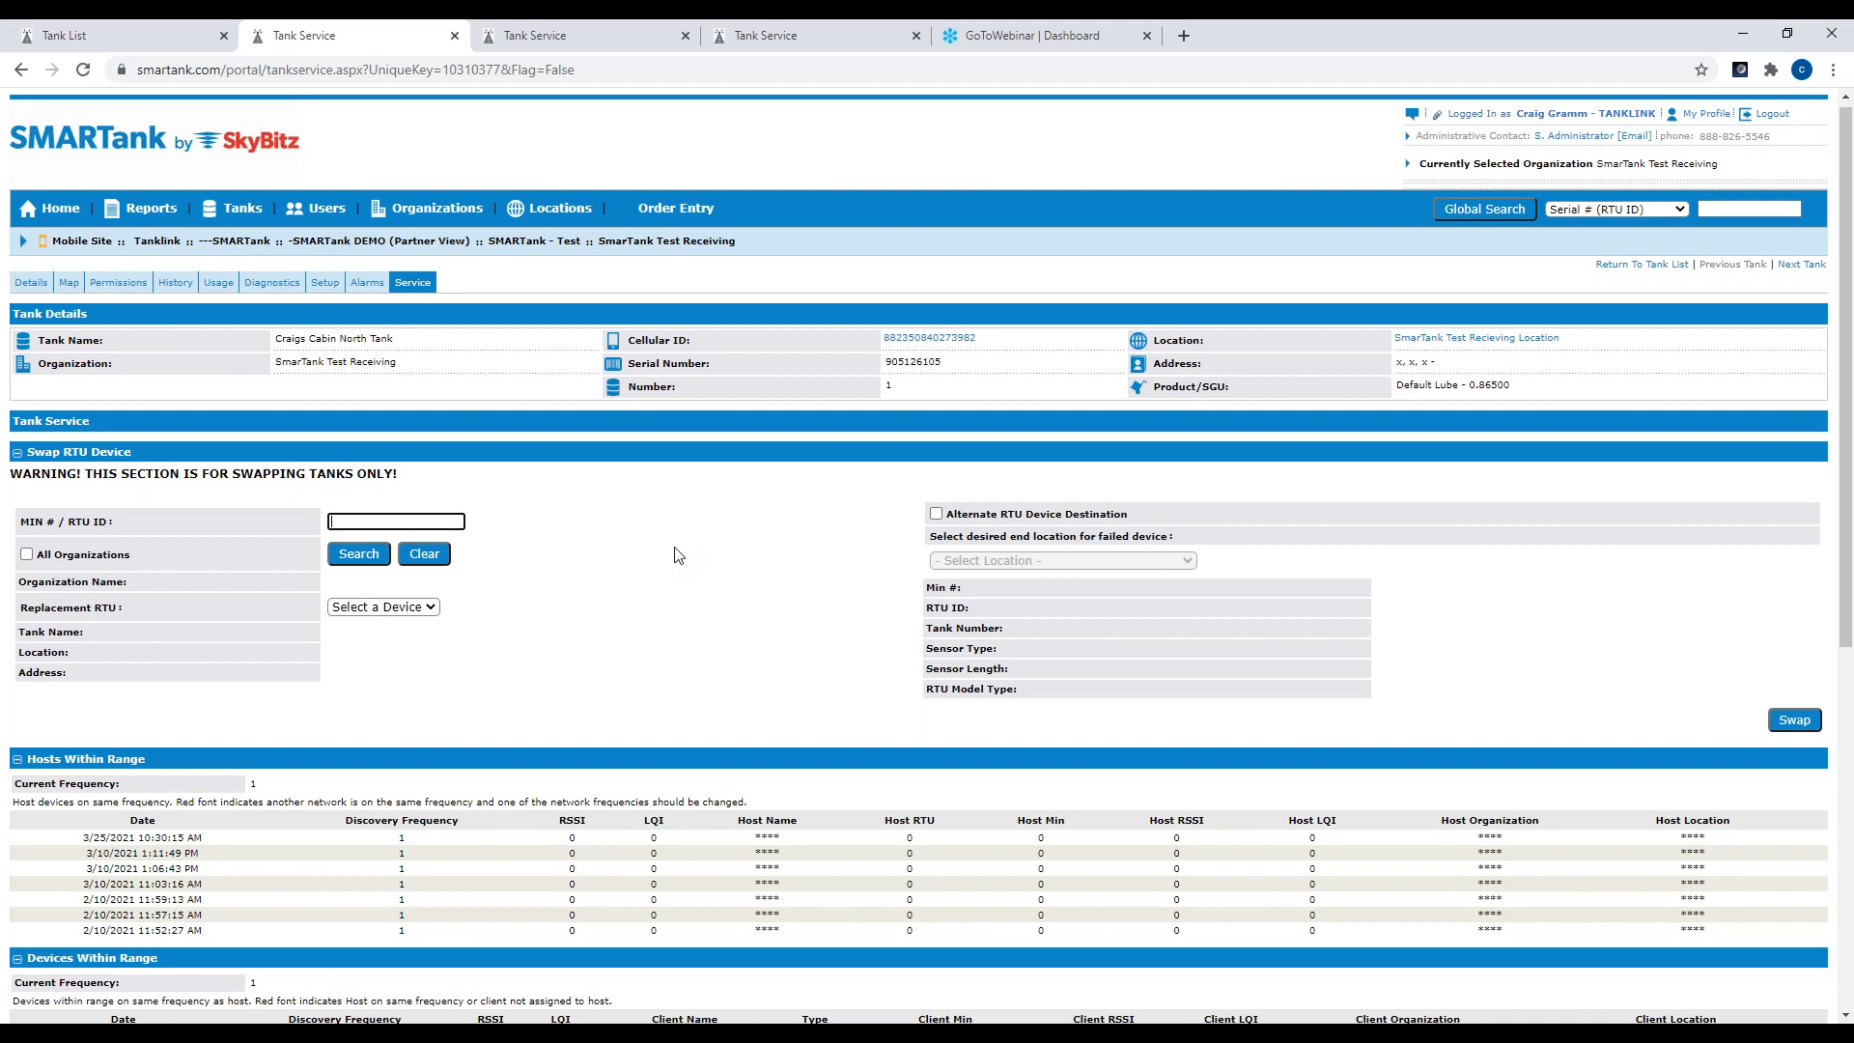
scroll(678, 555, down, 4)
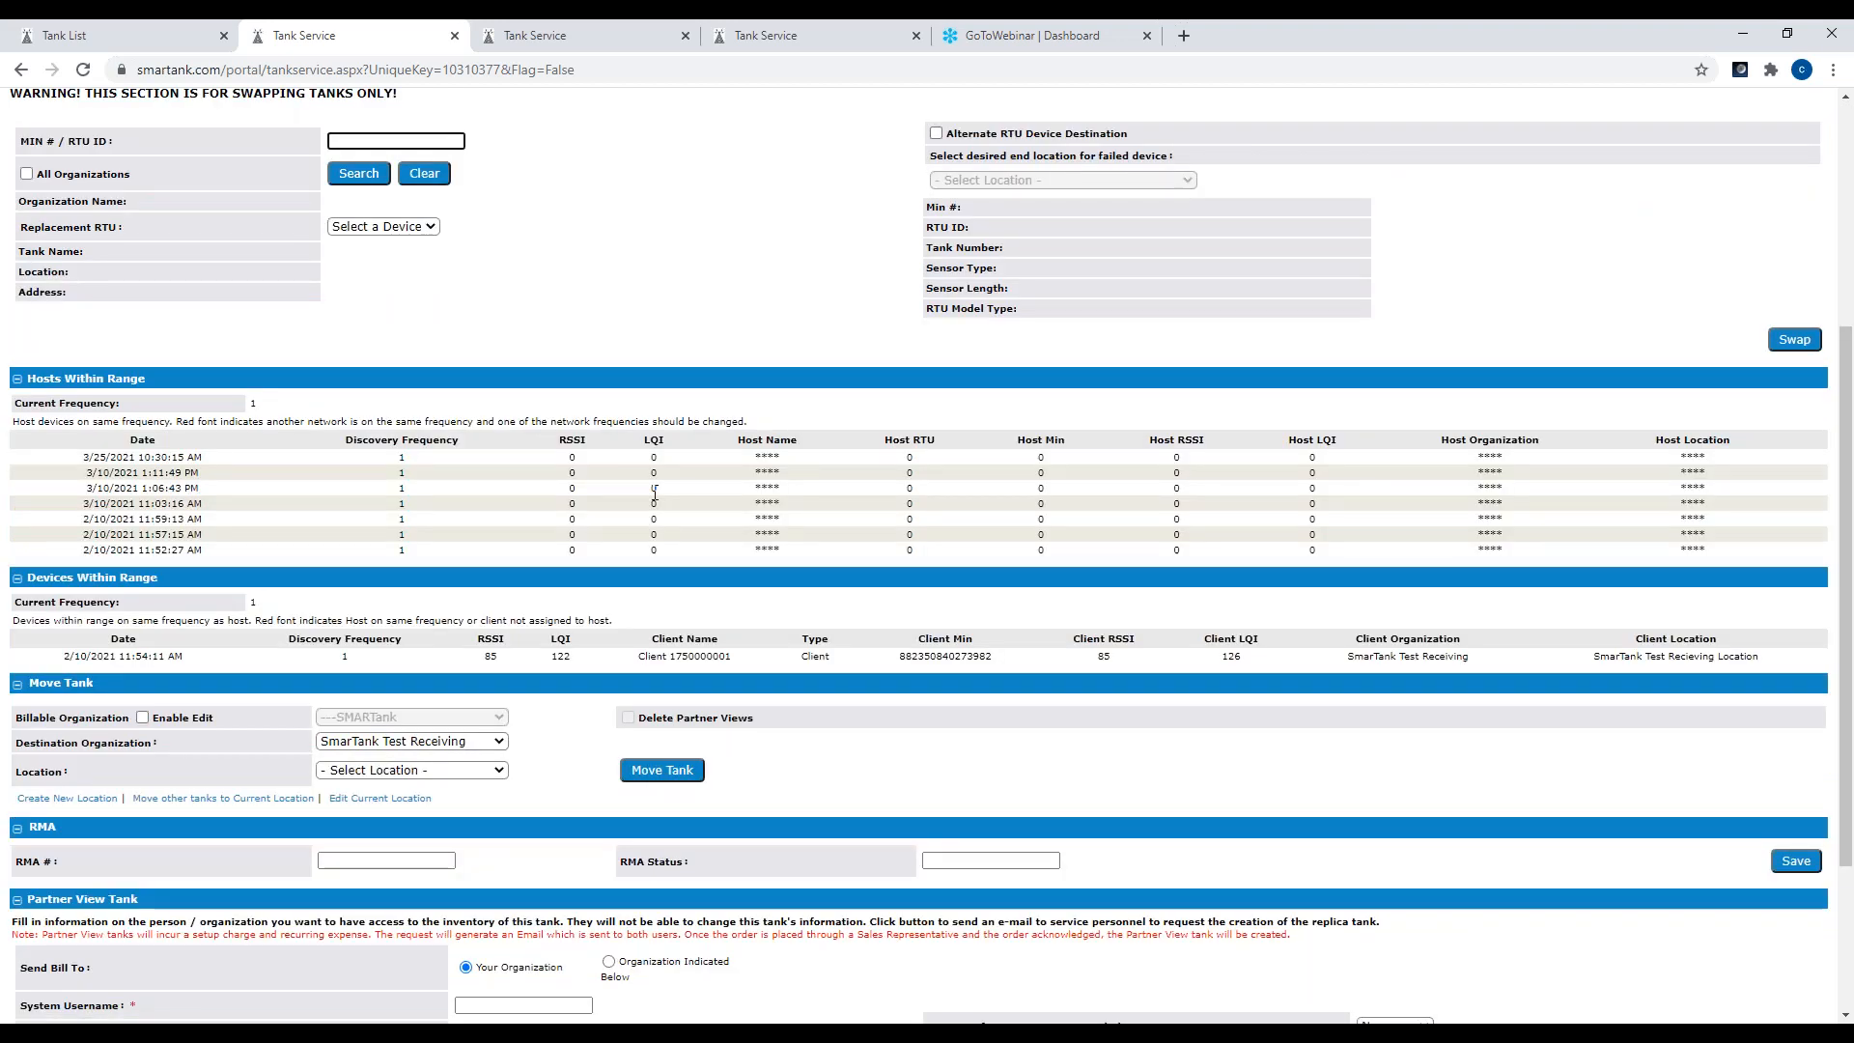
scroll(655, 493, down, 2)
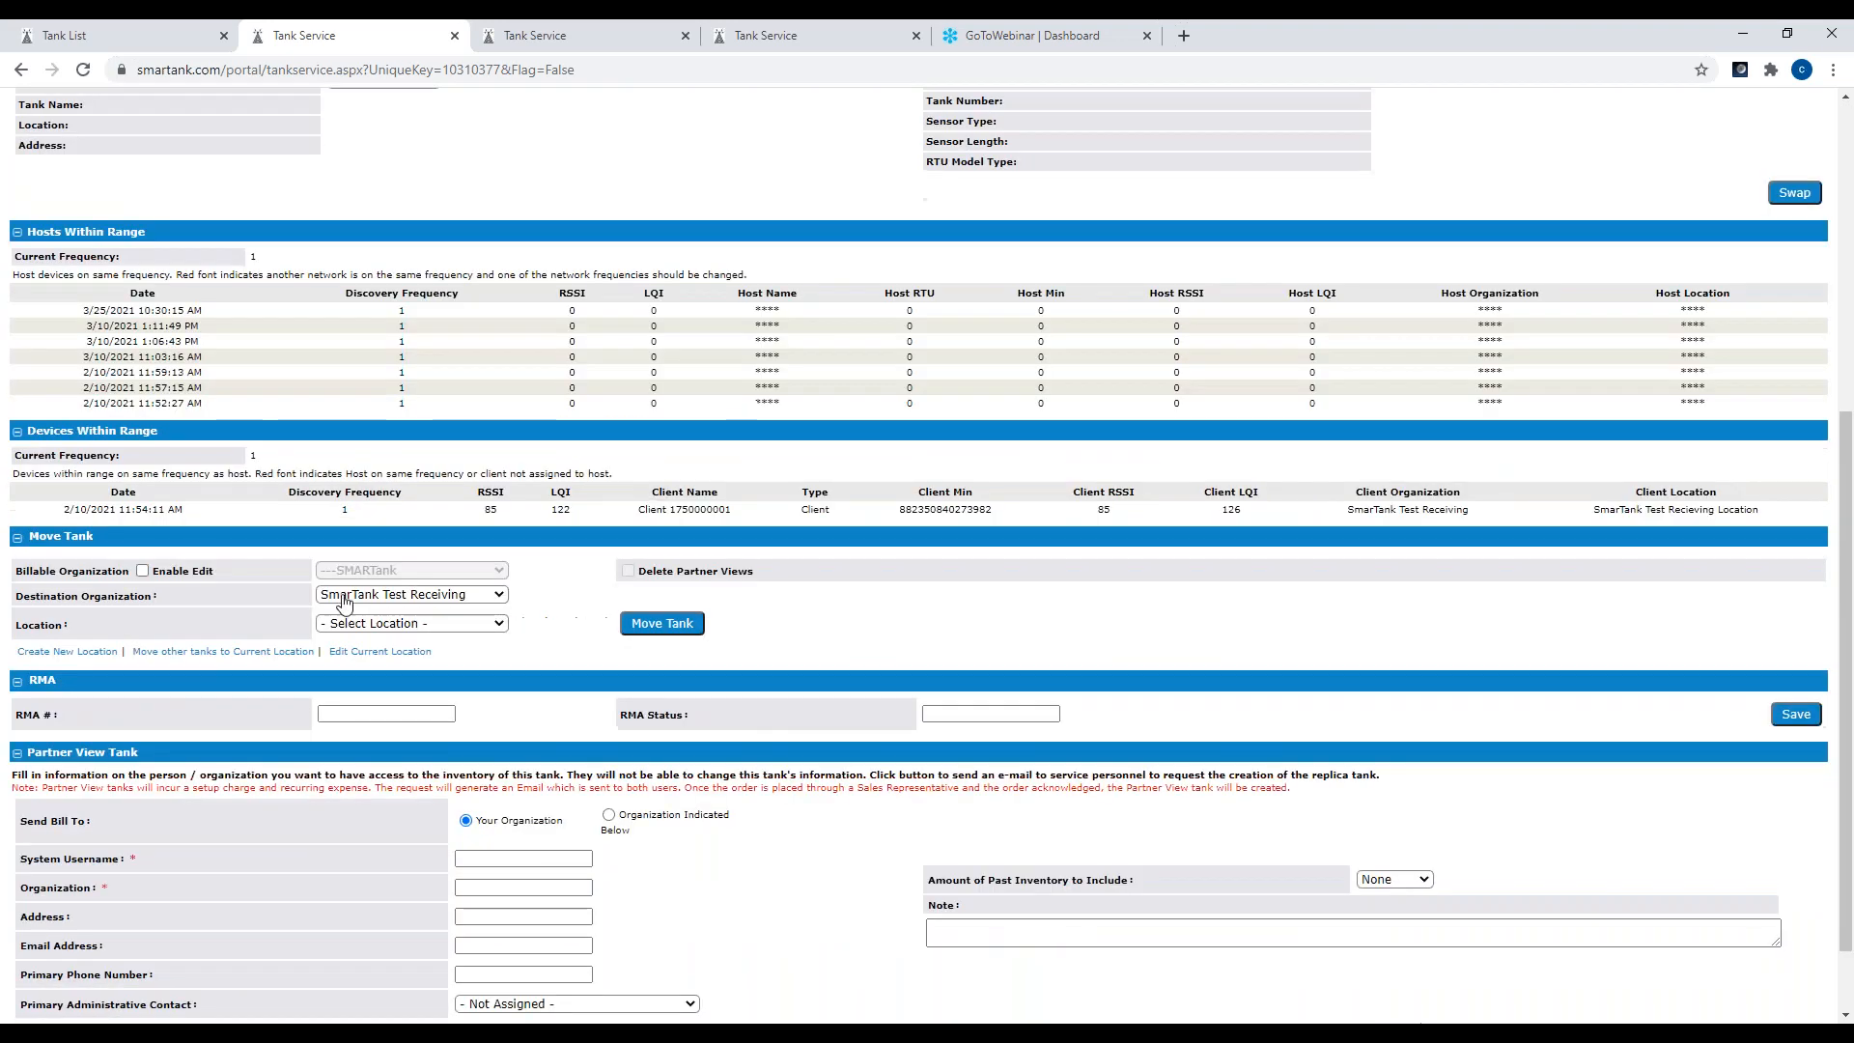
click(500, 598)
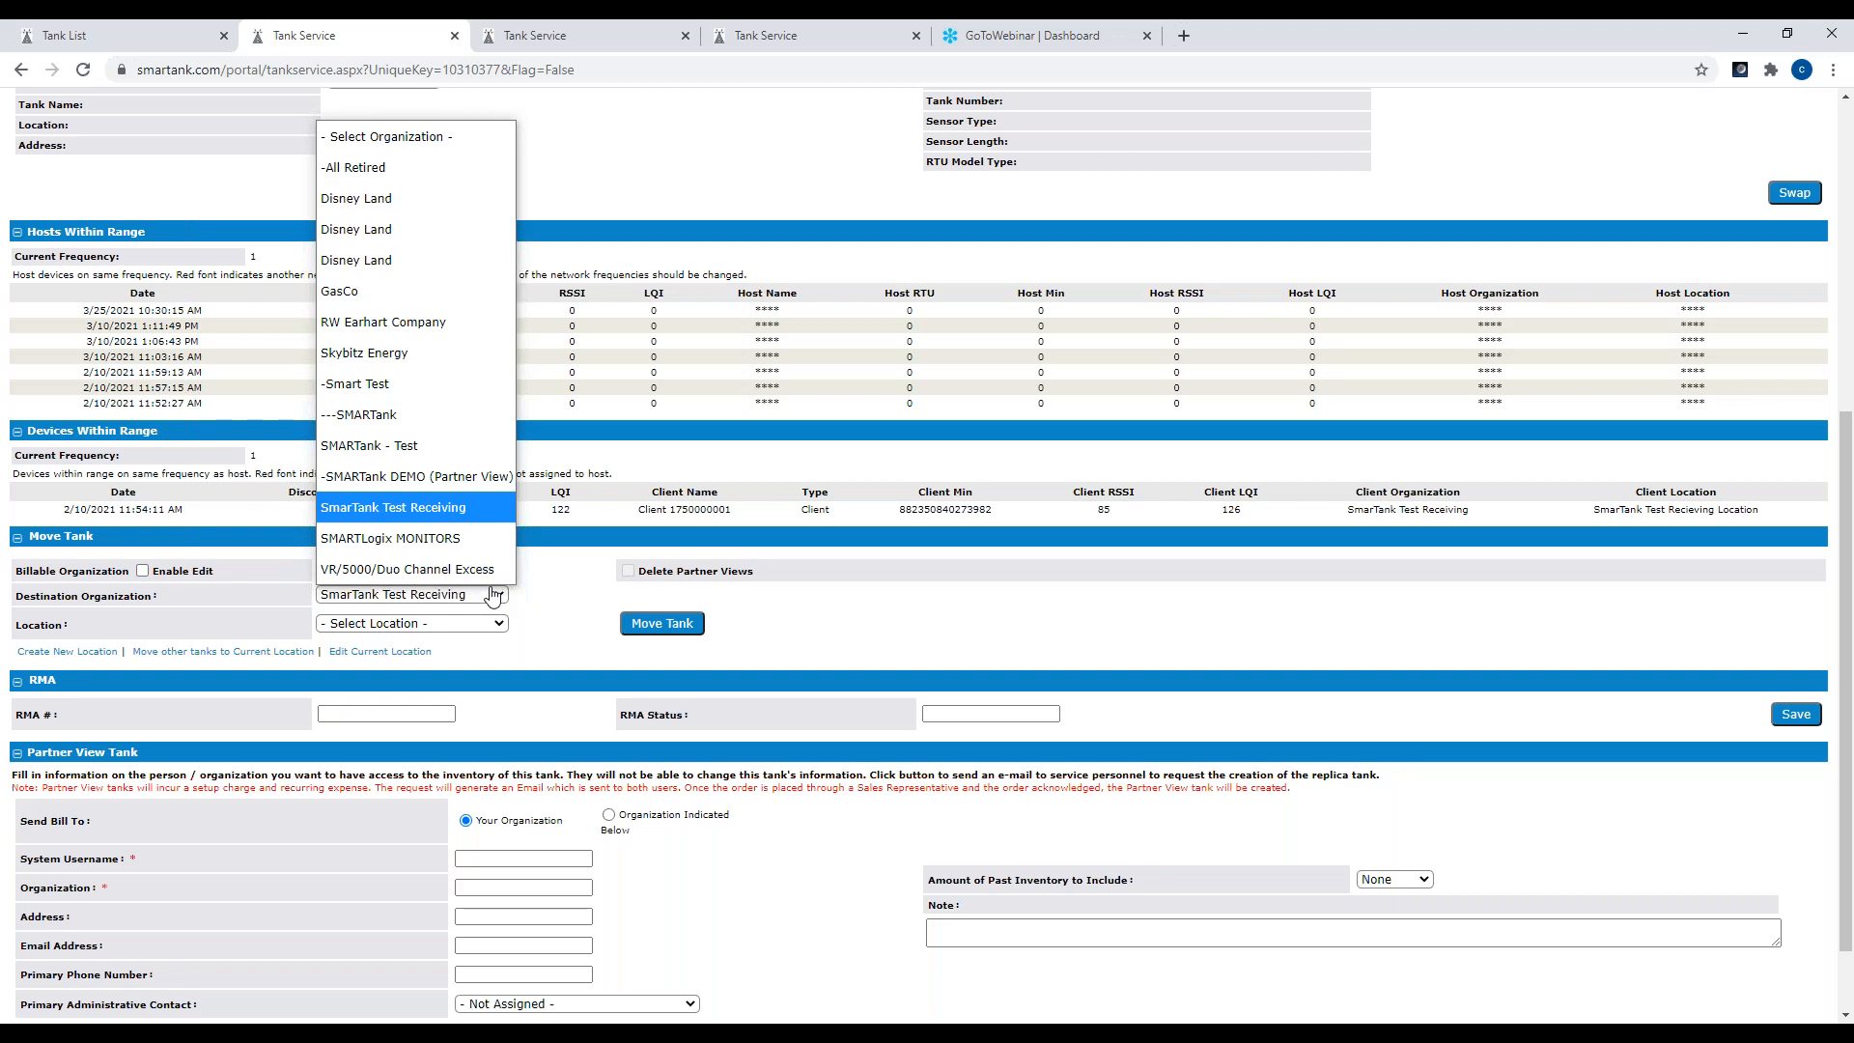
click(380, 261)
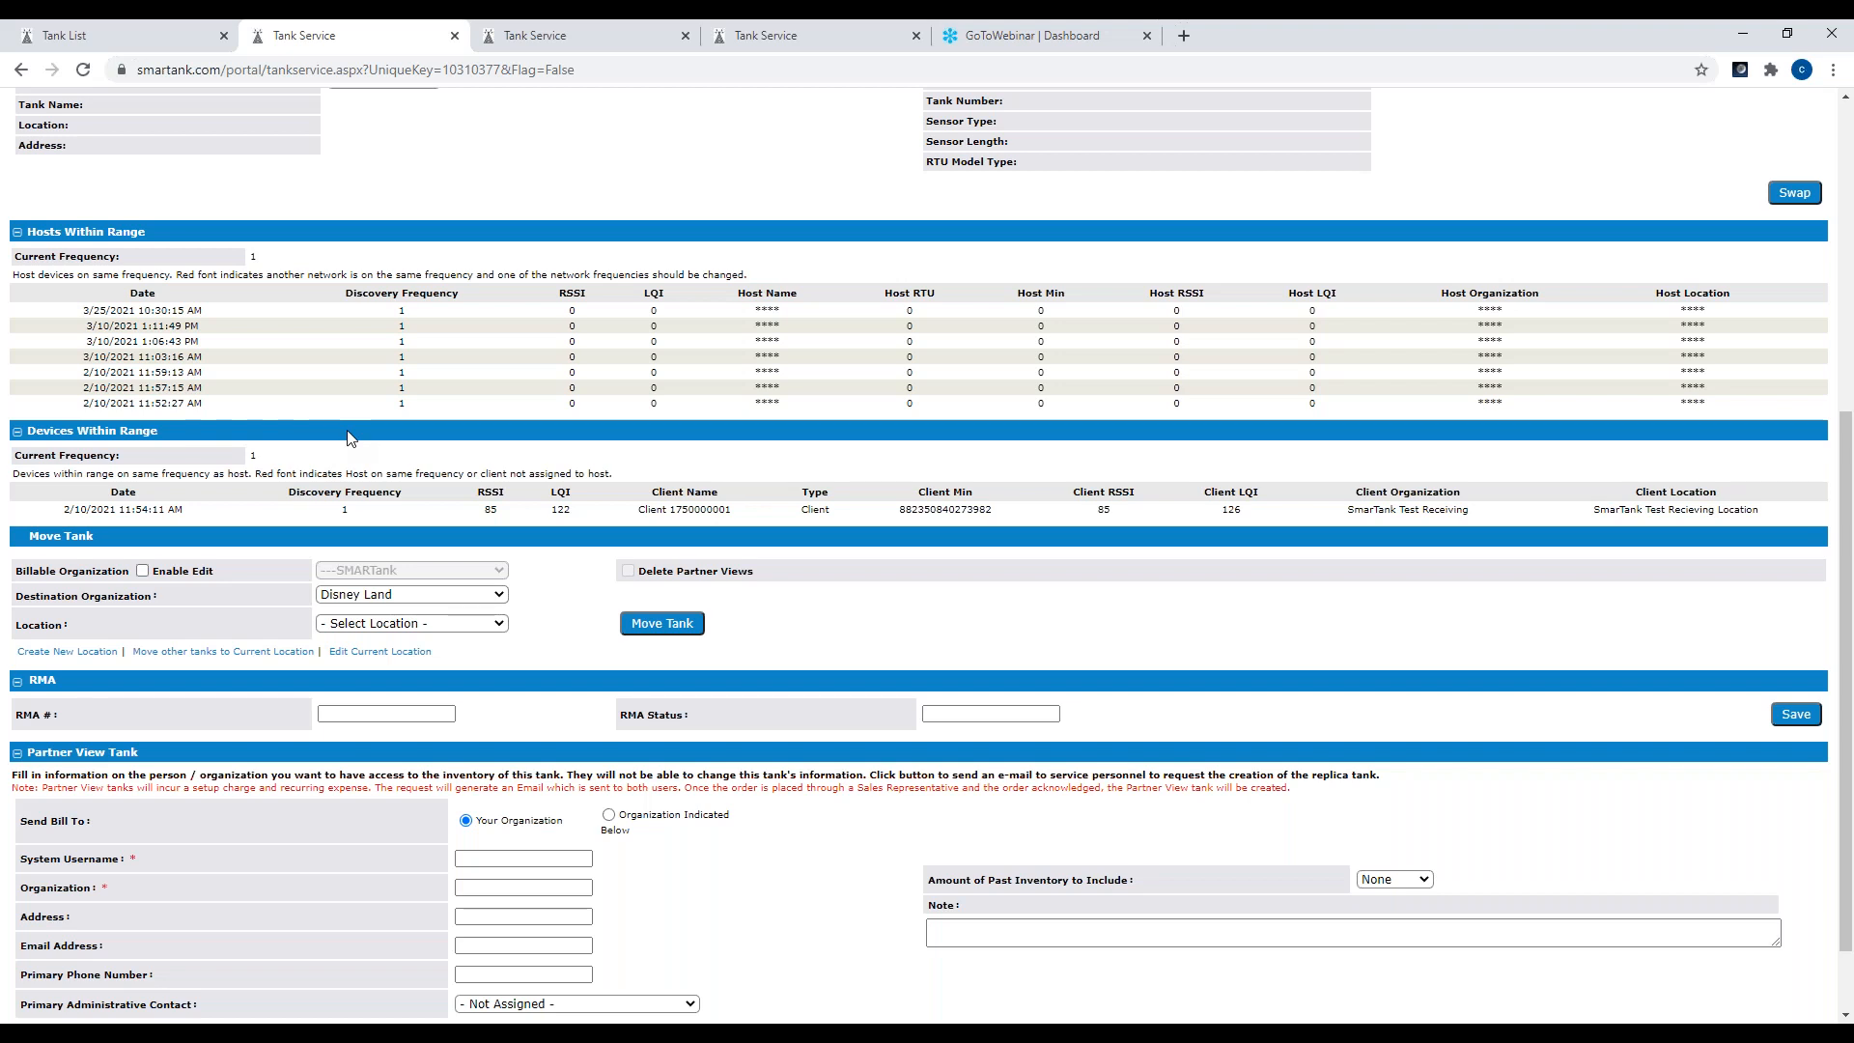
scroll(348, 431, up, 1)
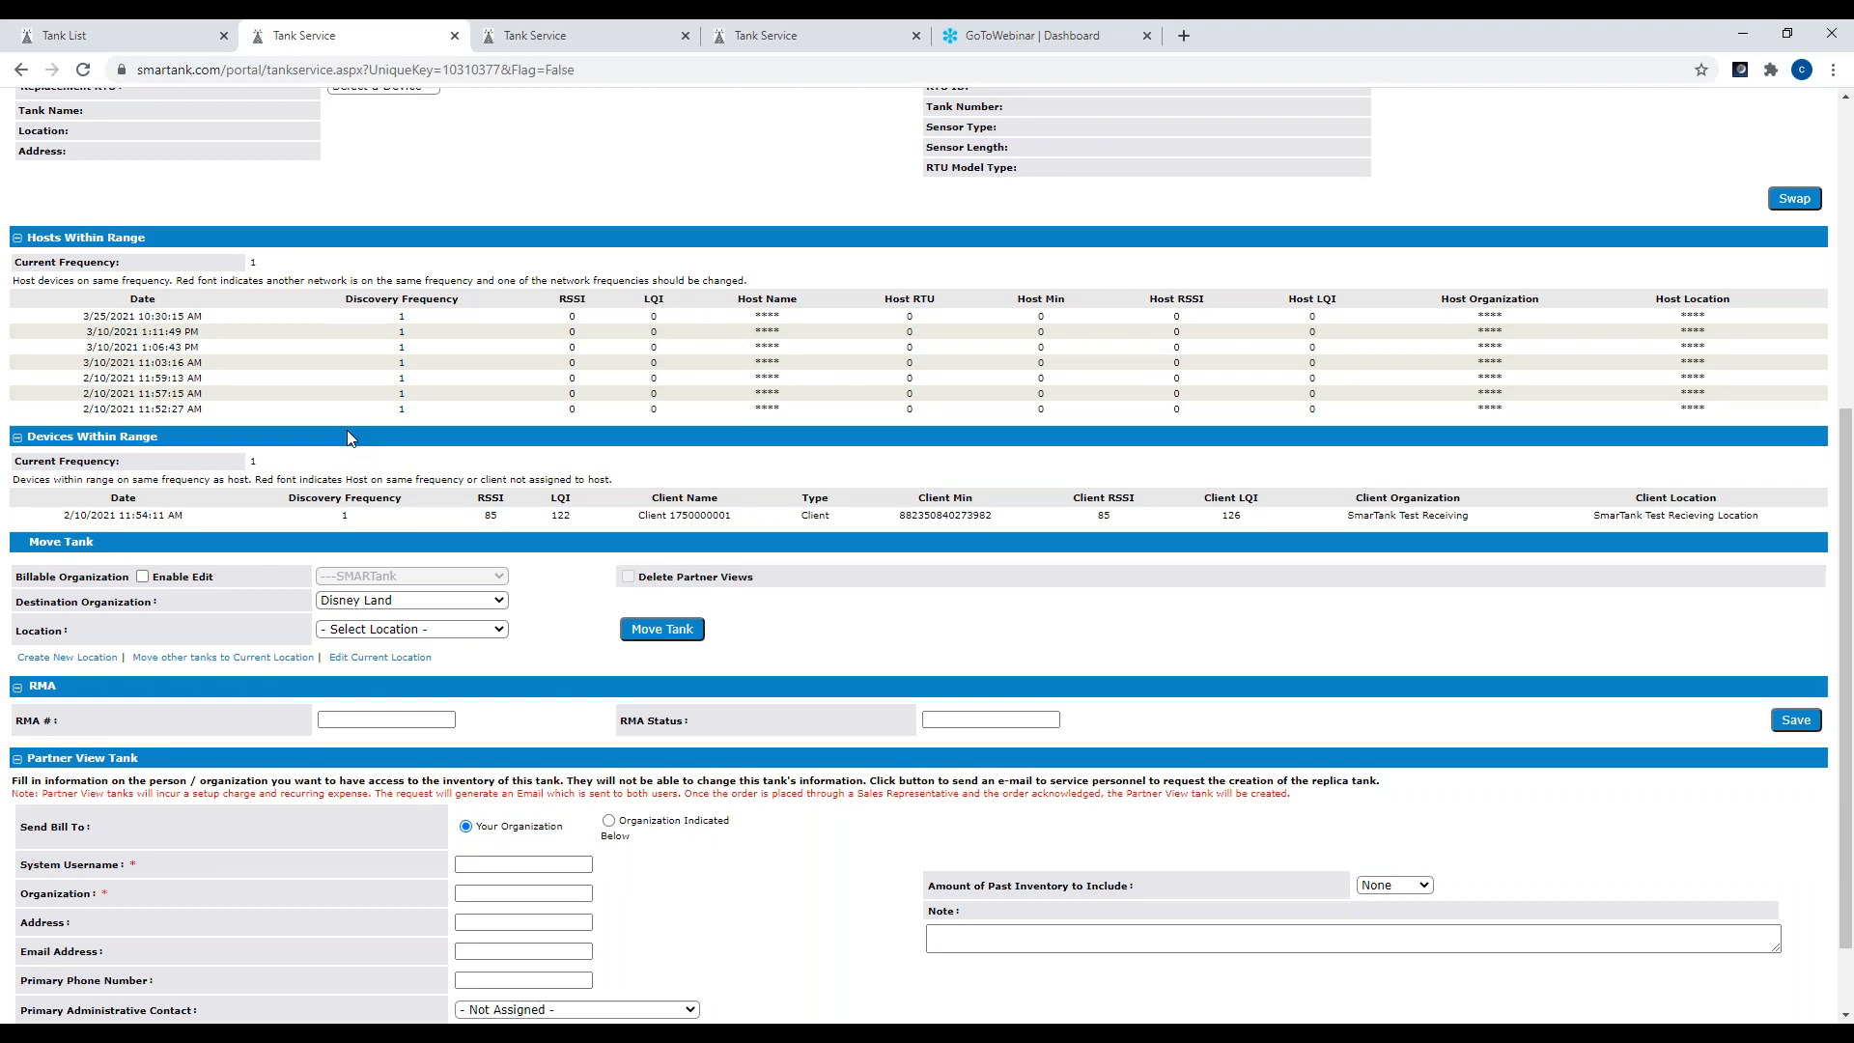
scroll(348, 437, up, 5)
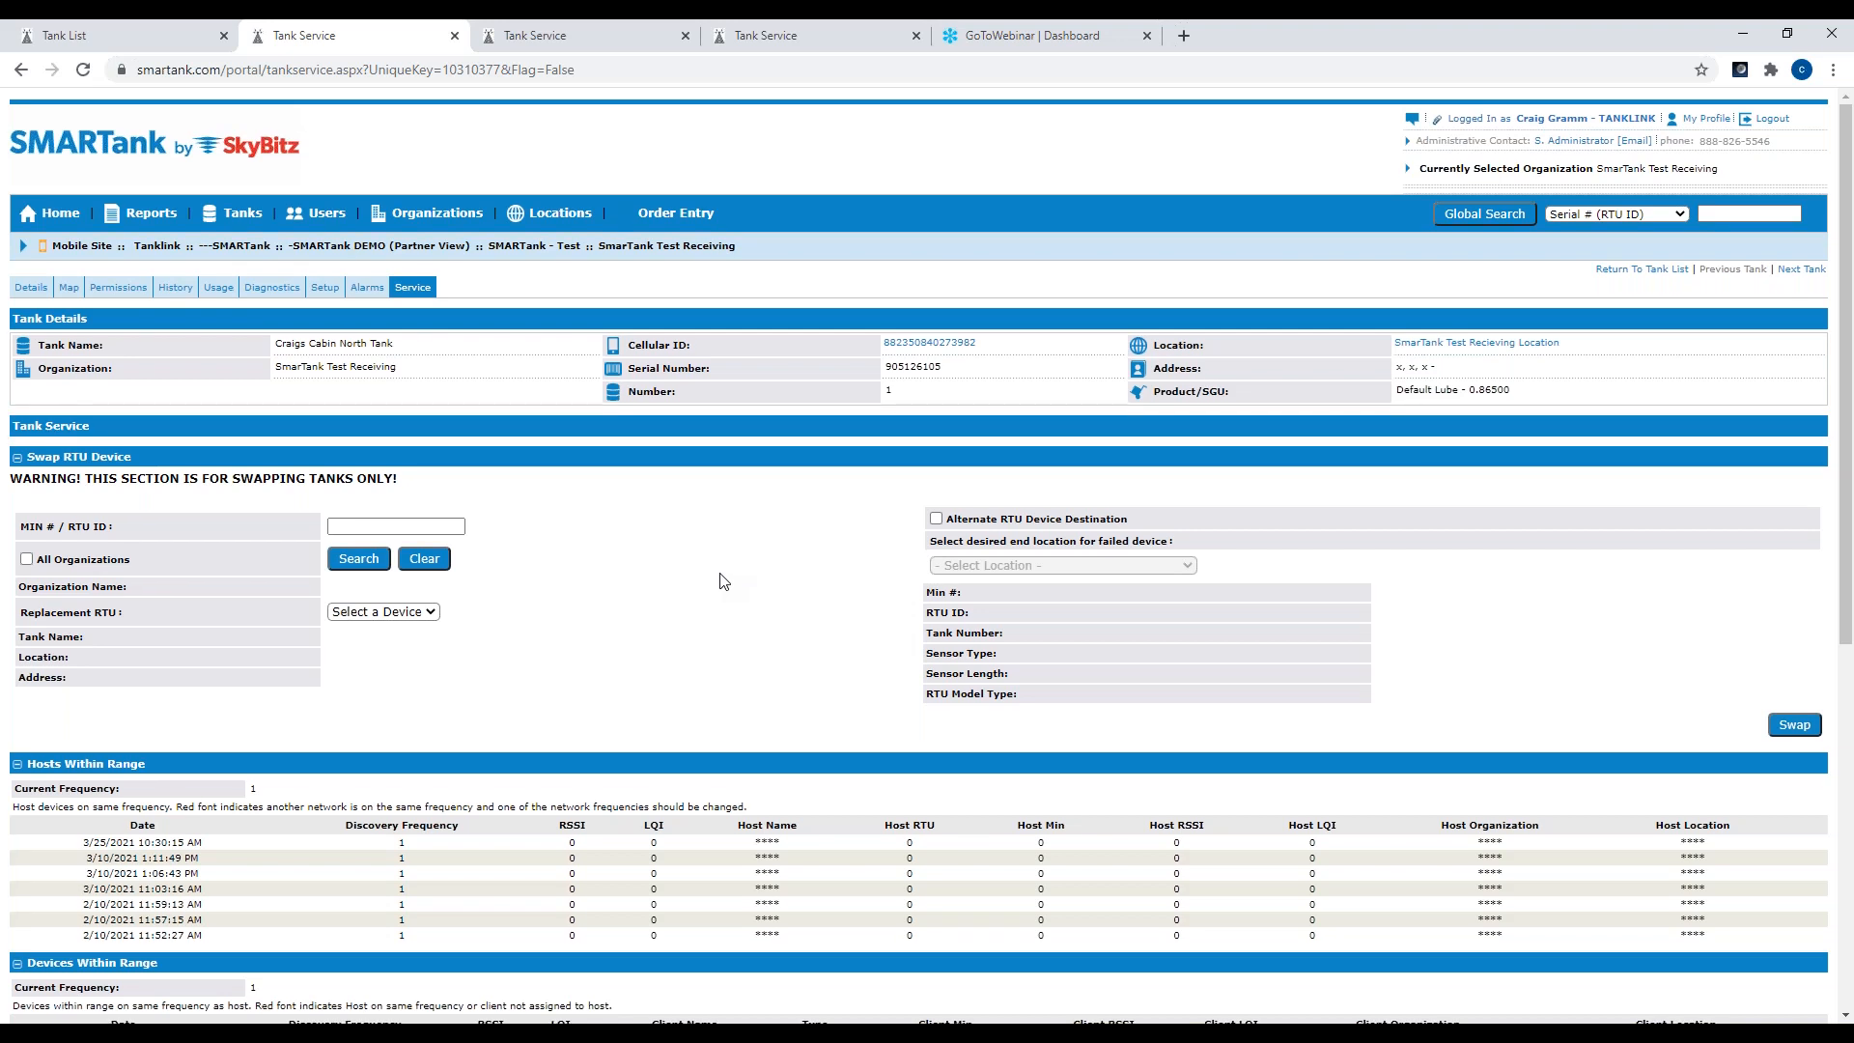
scroll(723, 581, down, 1)
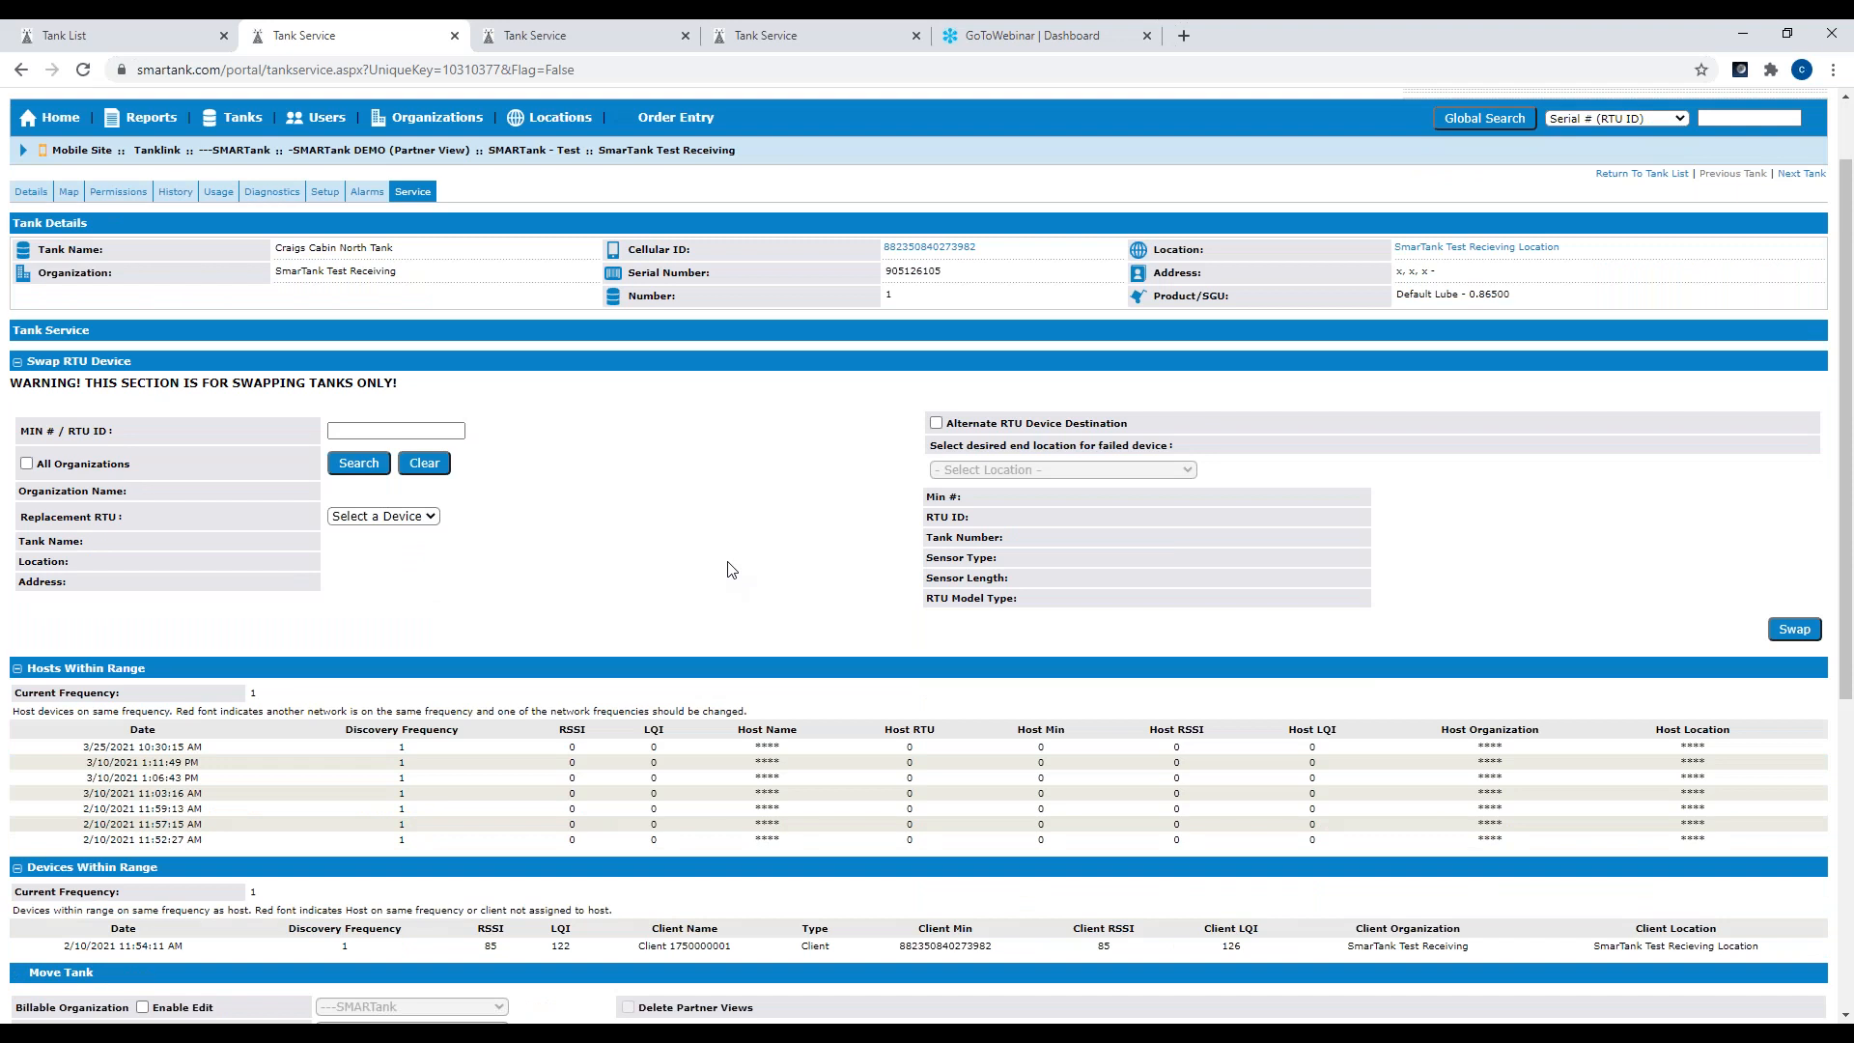